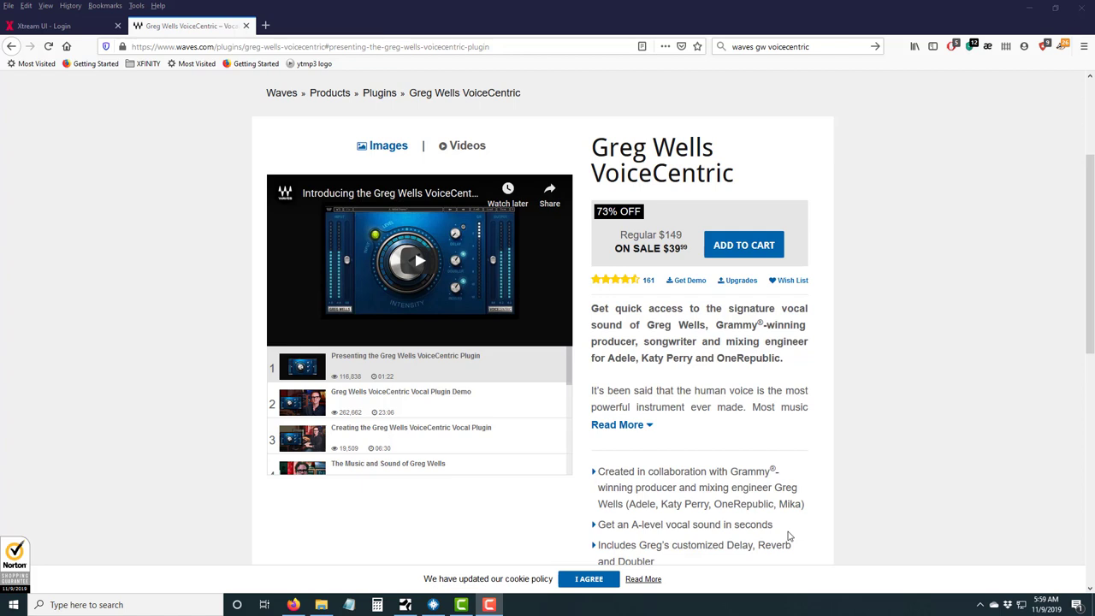
# Look over the Greg Wells VoiceCentric product page, then switch to the Studio One session.
pyautogui.scroll(-2, 890, 479)
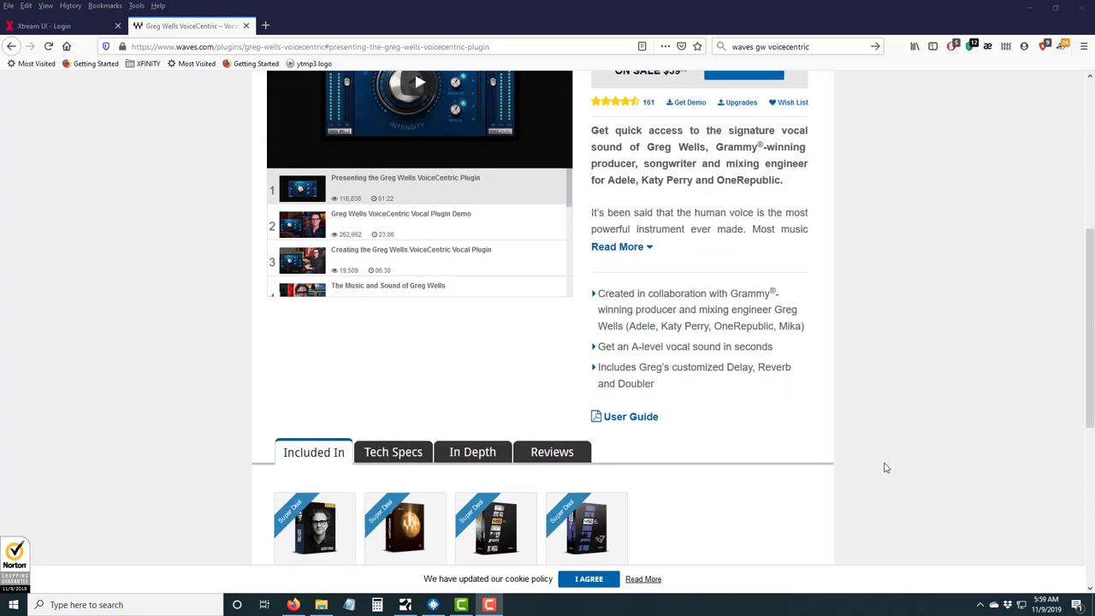
pyautogui.scroll(2, 884, 466)
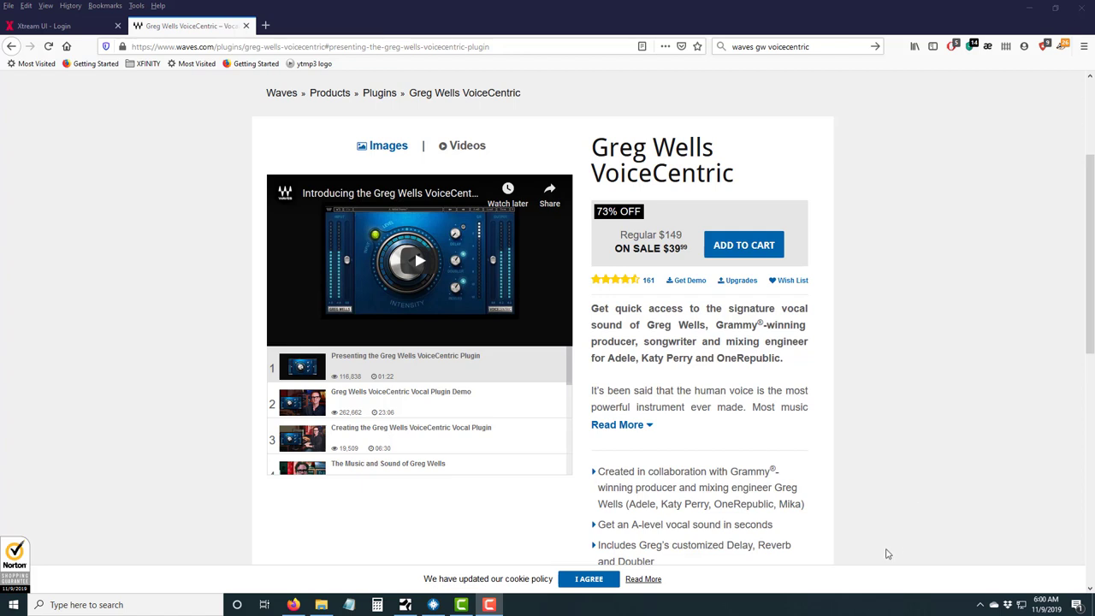
pyautogui.click(404, 604)
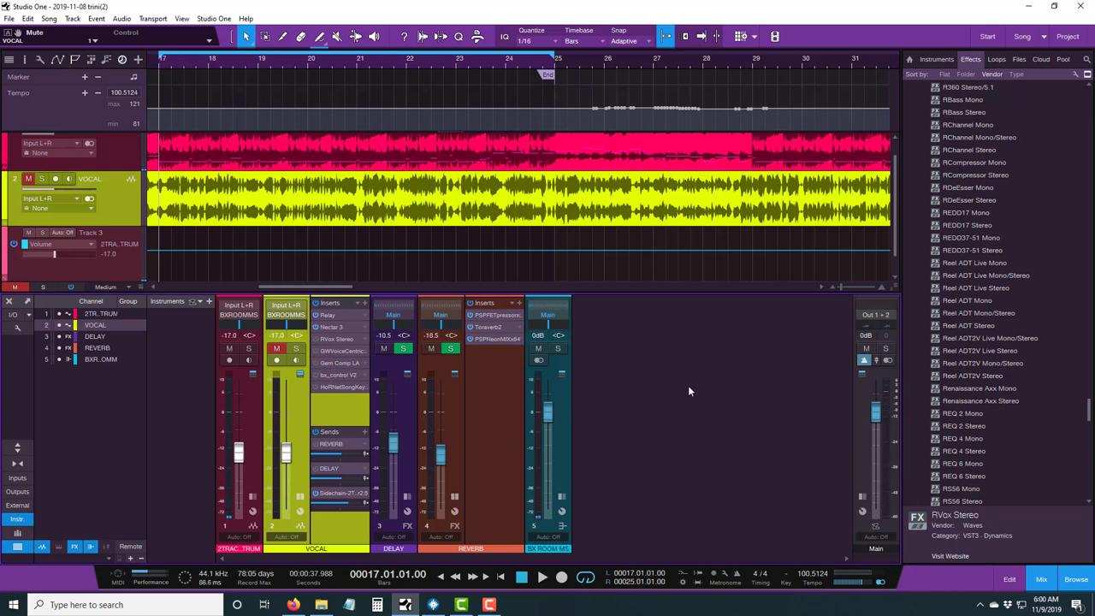
# Play the two-track instrumental on its own with the VOCAL channel muted, then stop playback.
pyautogui.click(277, 350)
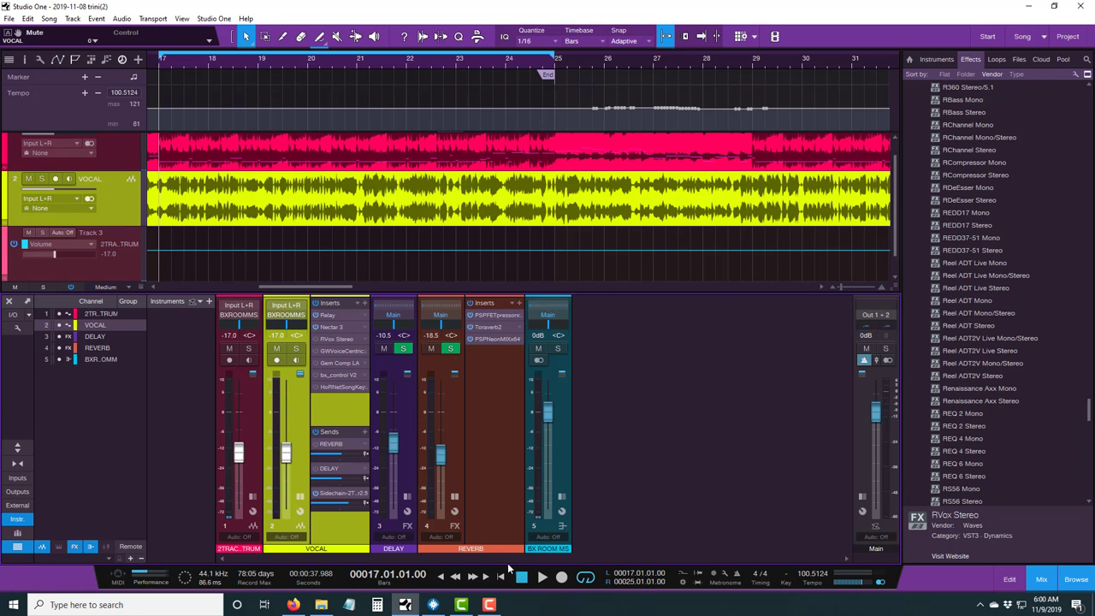
pyautogui.click(276, 349)
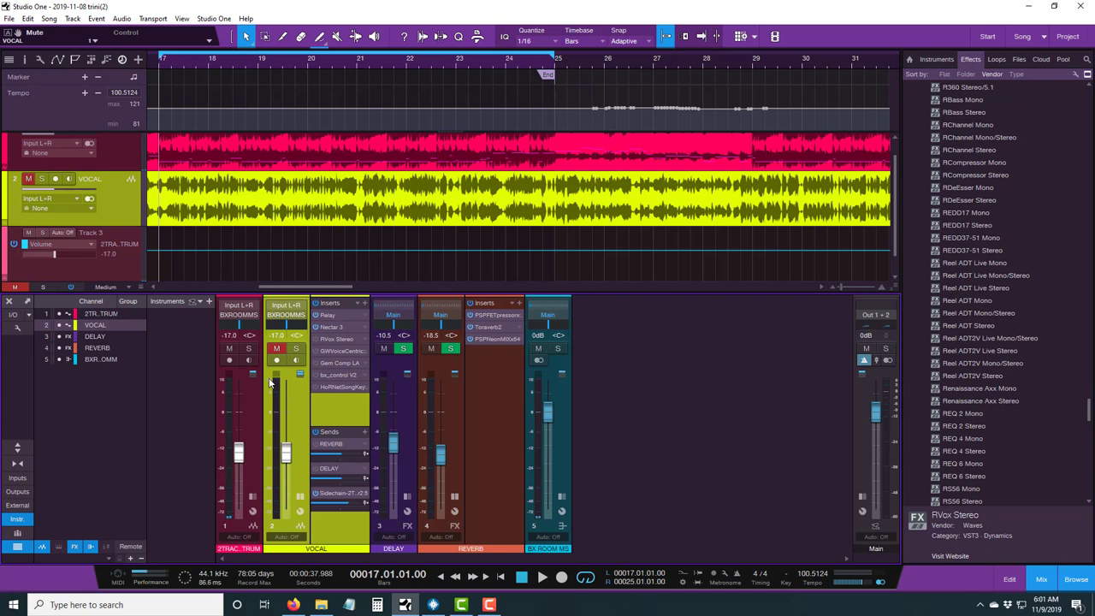
pyautogui.click(541, 579)
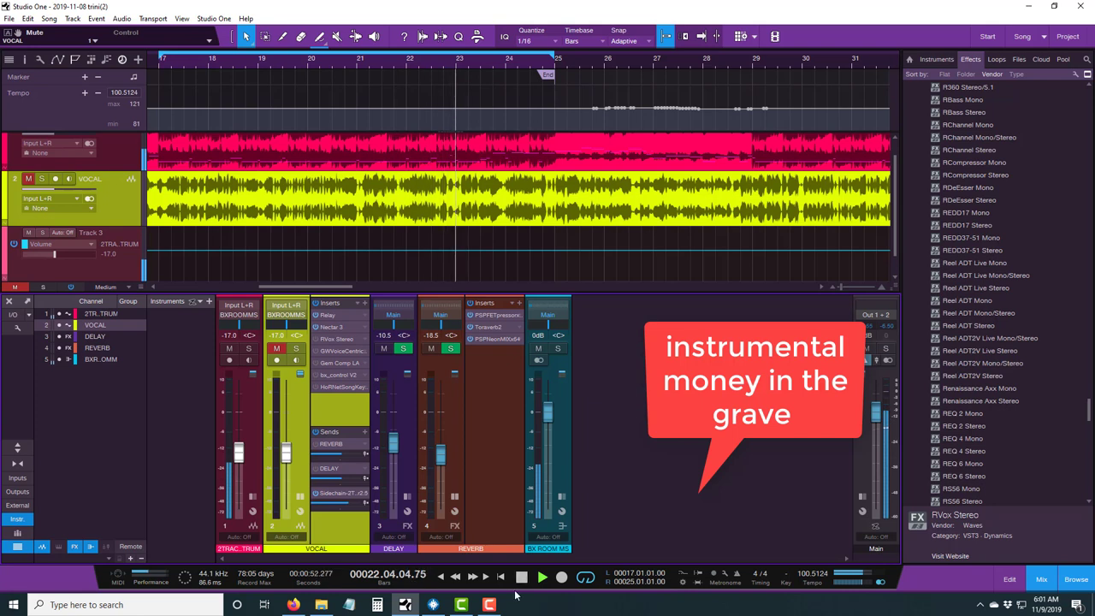
pyautogui.click(521, 582)
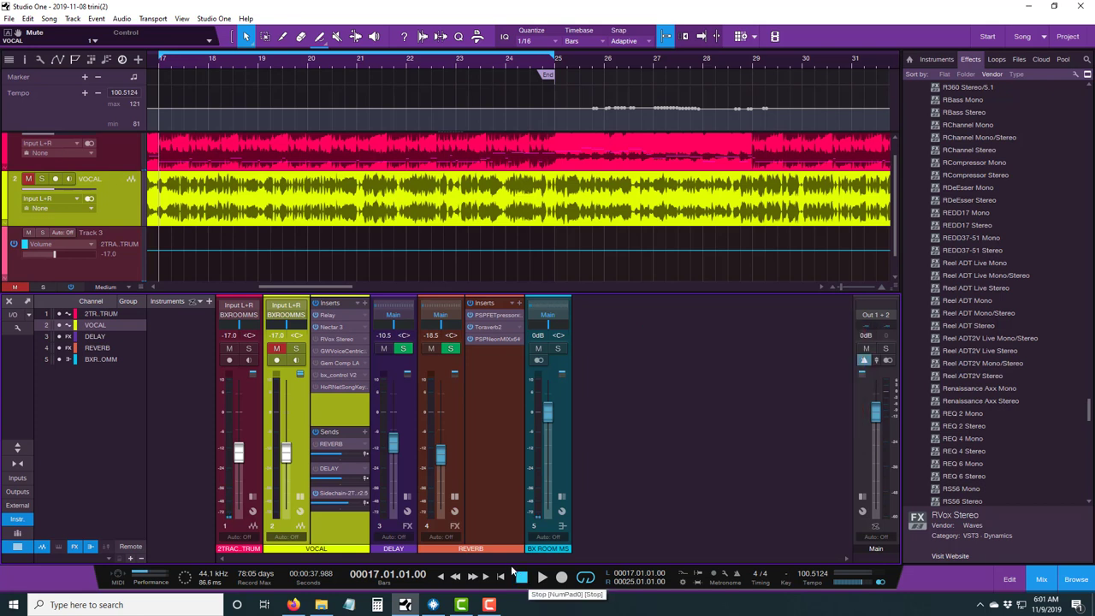
# Mute the two-track instrumental, unmute the VOCAL channel and audition the vocal on its own.
pyautogui.click(230, 349)
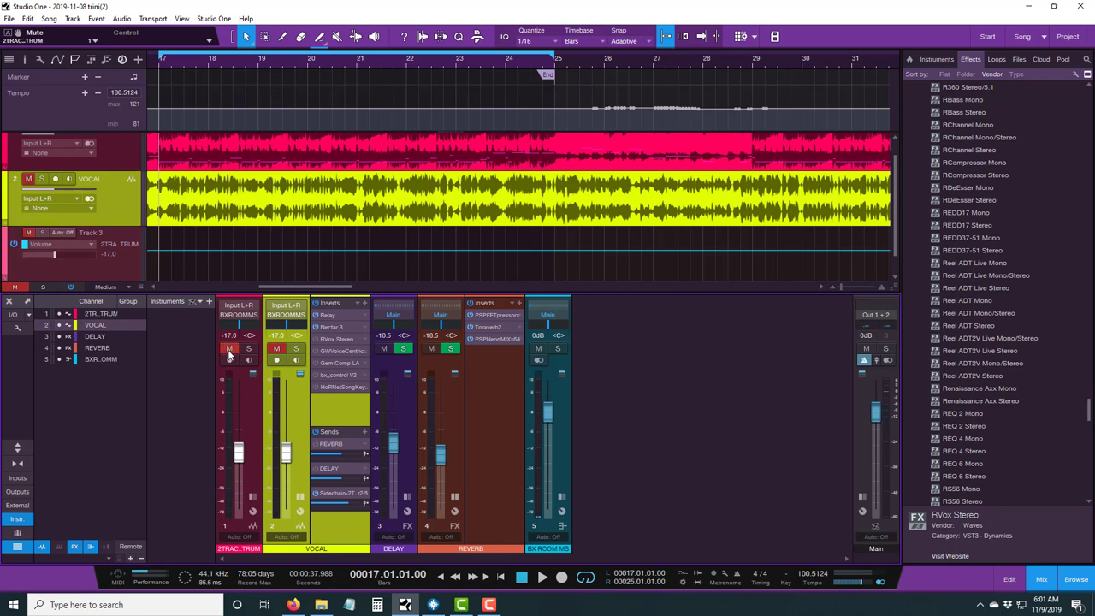
pyautogui.click(276, 351)
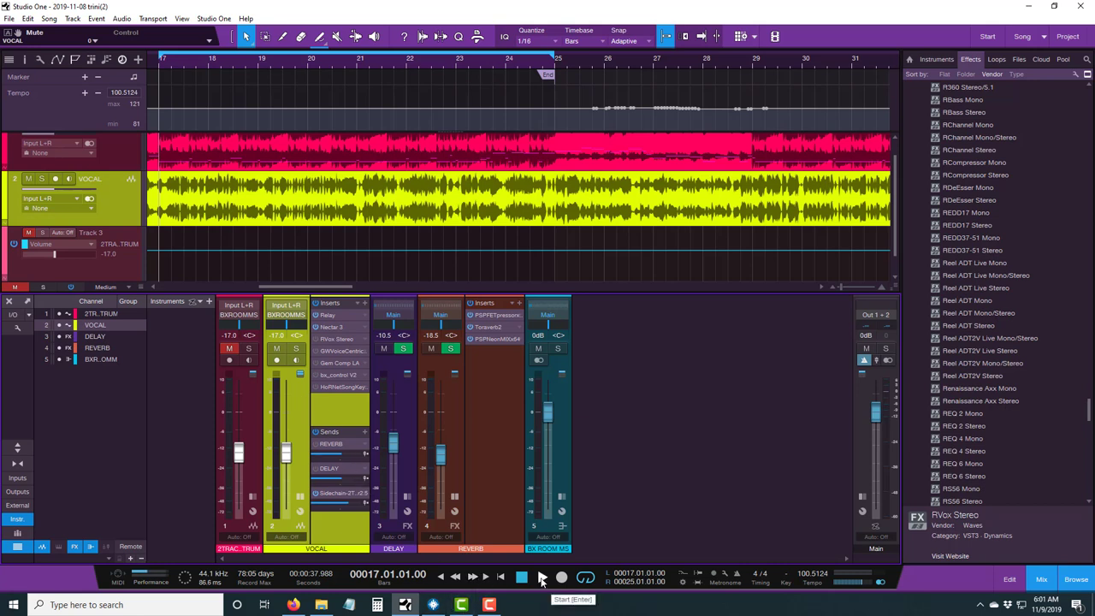
pyautogui.click(541, 579)
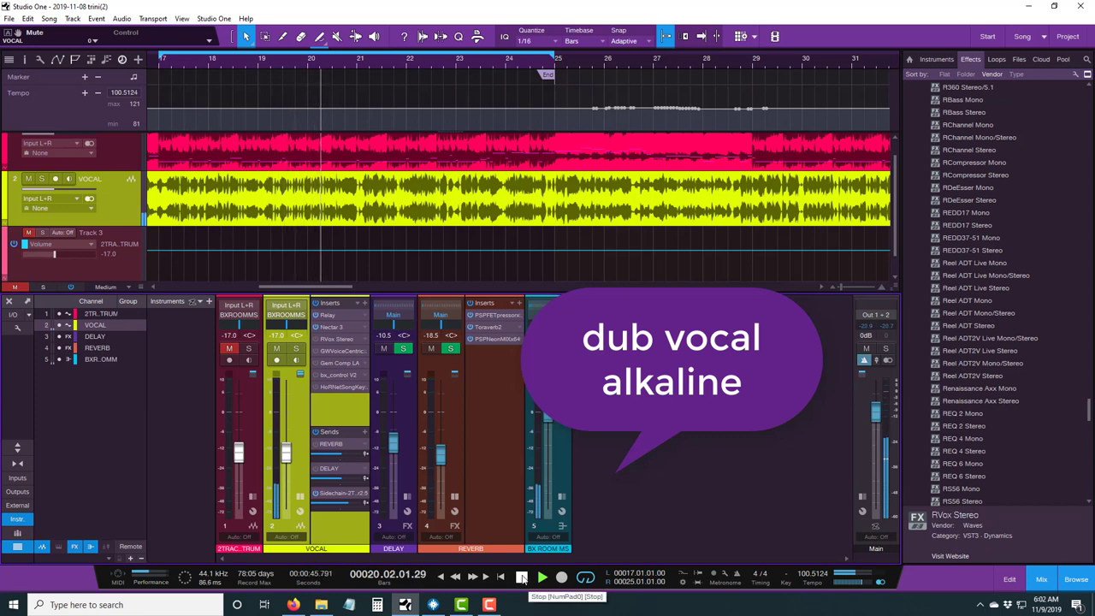
pyautogui.click(522, 577)
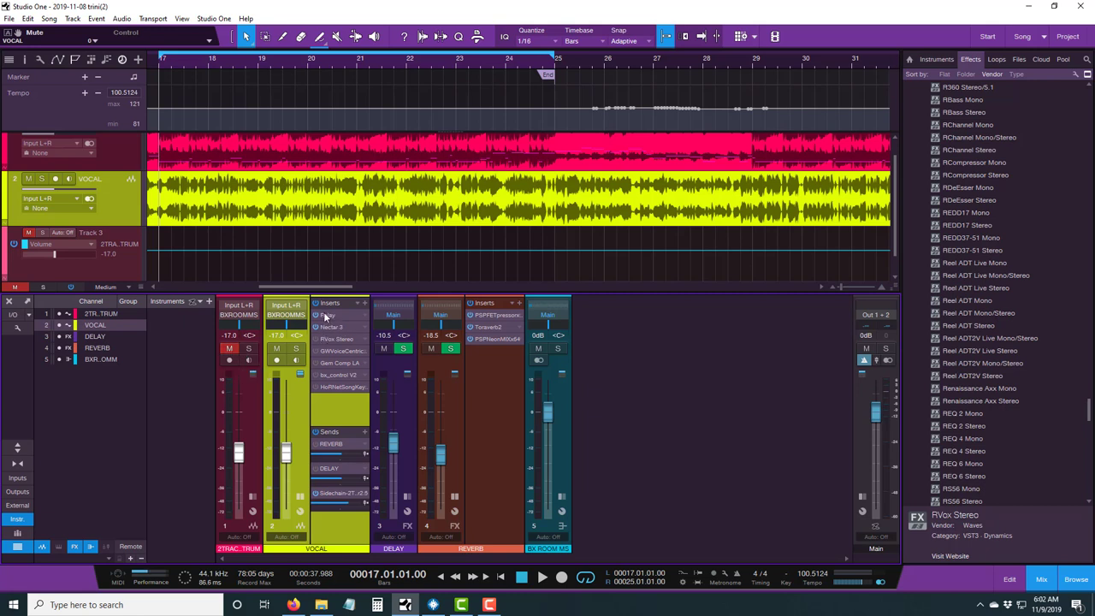
# Unmute the two-track instrumental and audition it together with the unprocessed vocal.
pyautogui.click(229, 348)
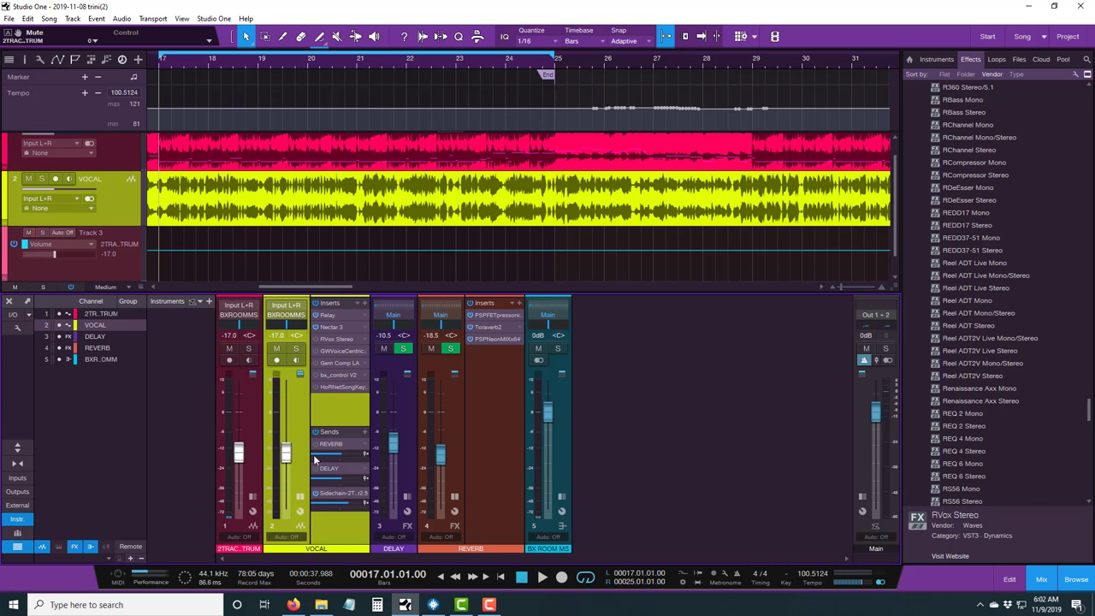
pyautogui.click(540, 578)
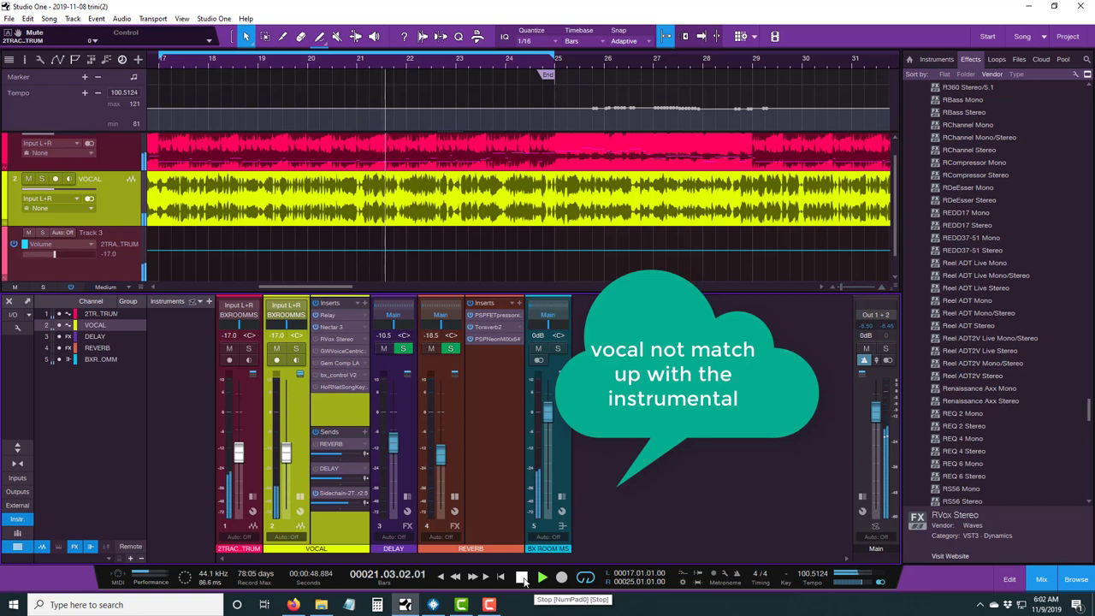
pyautogui.click(523, 578)
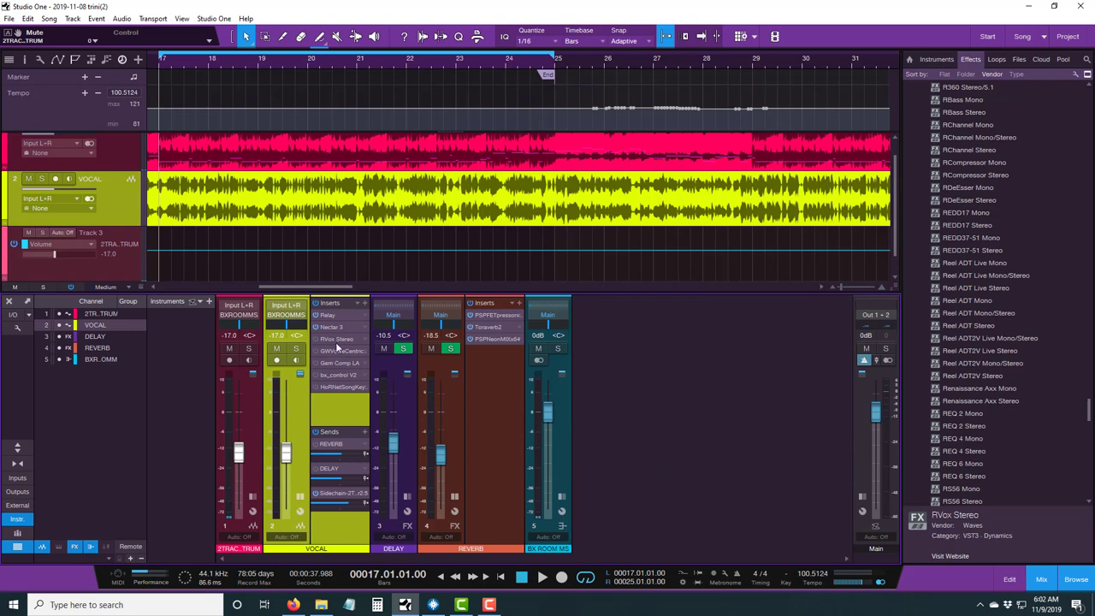
# Open the RVox Stereo insert on the VOCAL channel and load Dave Pensado's Good Vocal artist preset.
pyautogui.click(335, 339)
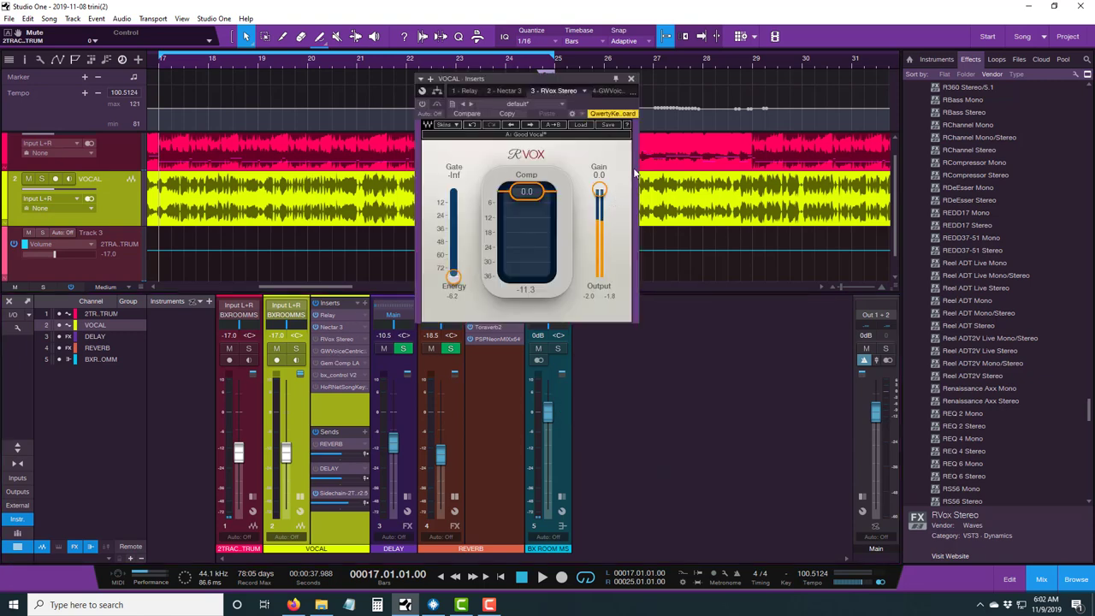
pyautogui.click(580, 126)
pyautogui.moveTo(617, 200)
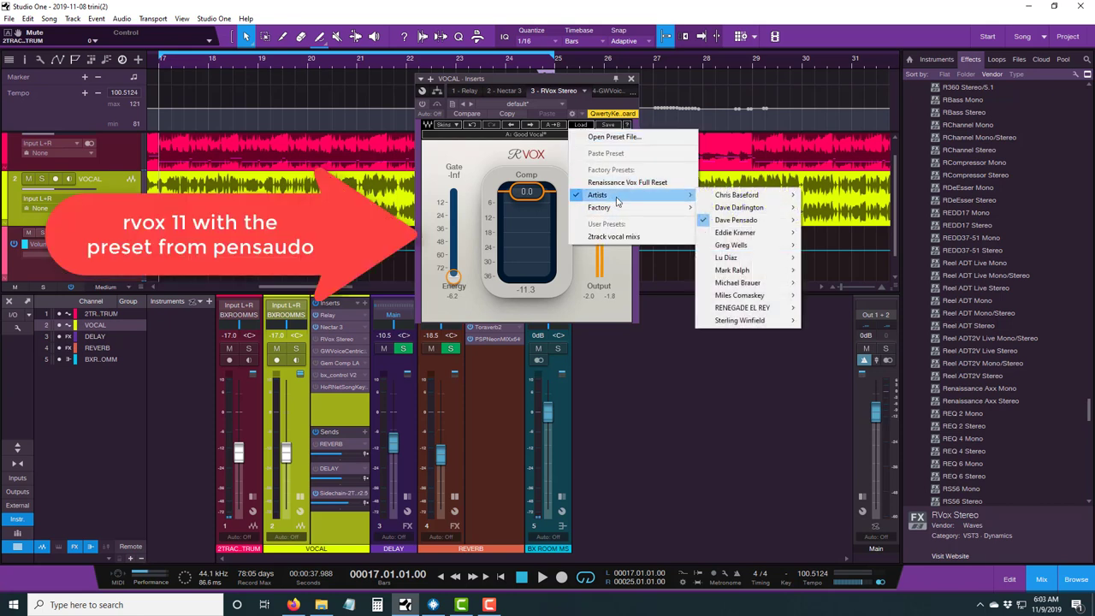
pyautogui.moveTo(757, 225)
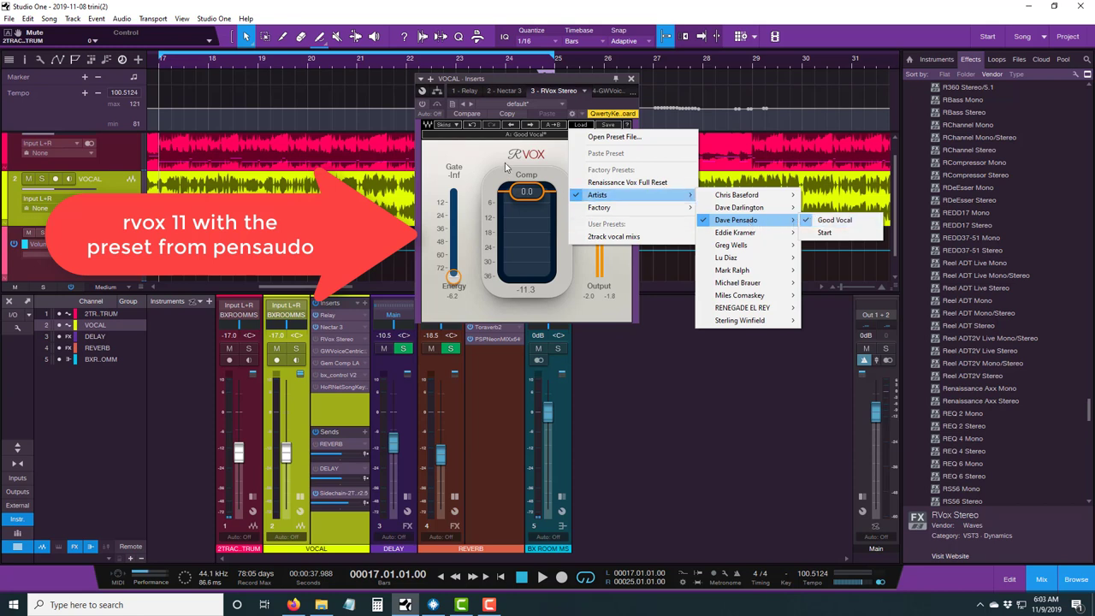
pyautogui.click(503, 156)
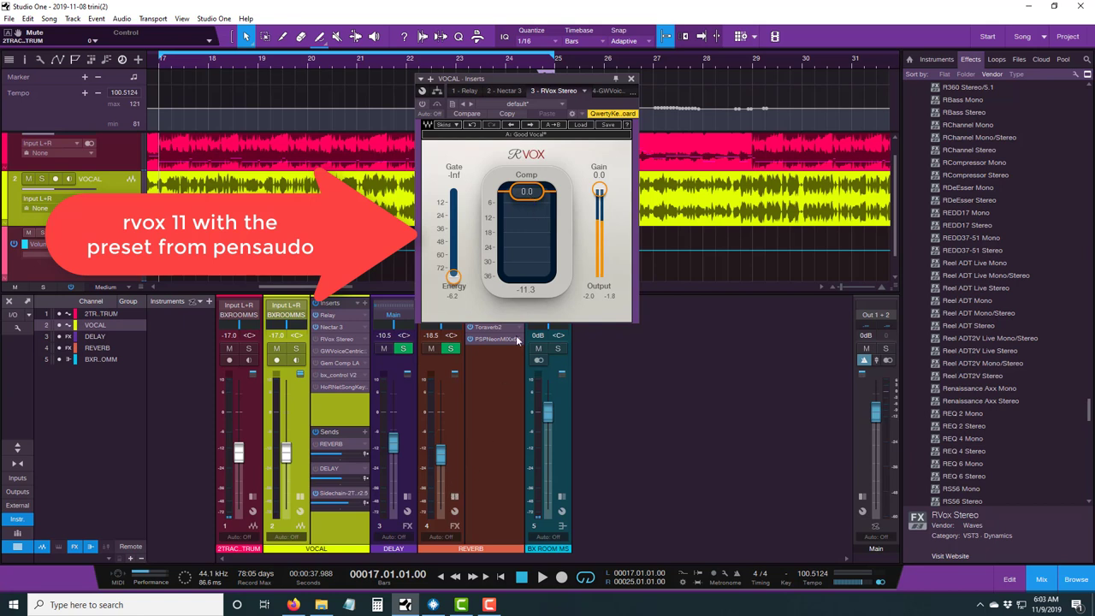
pyautogui.click(579, 126)
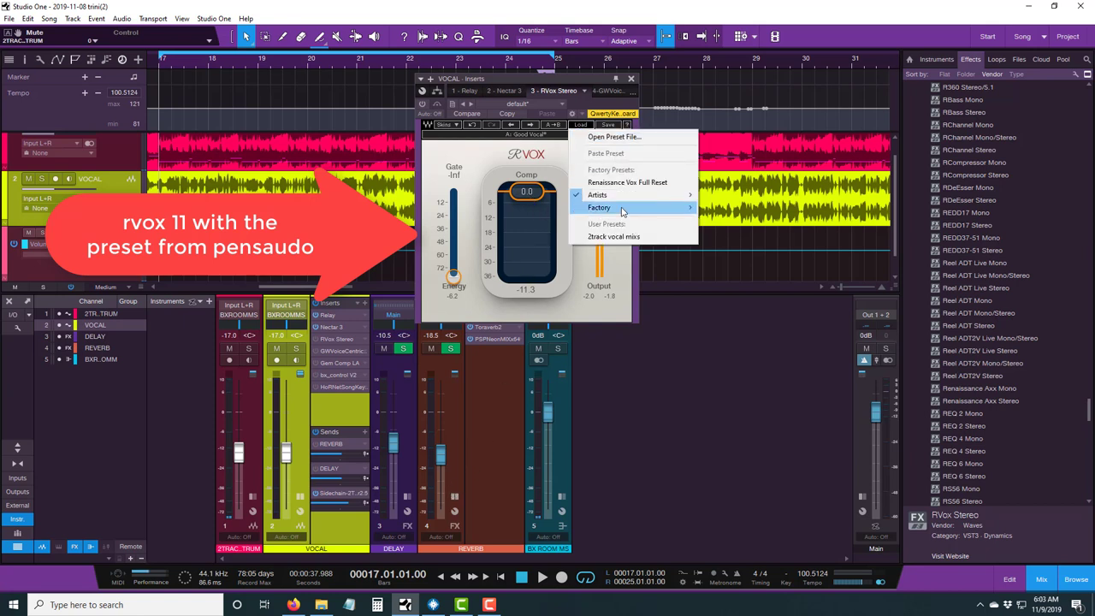
pyautogui.moveTo(686, 200)
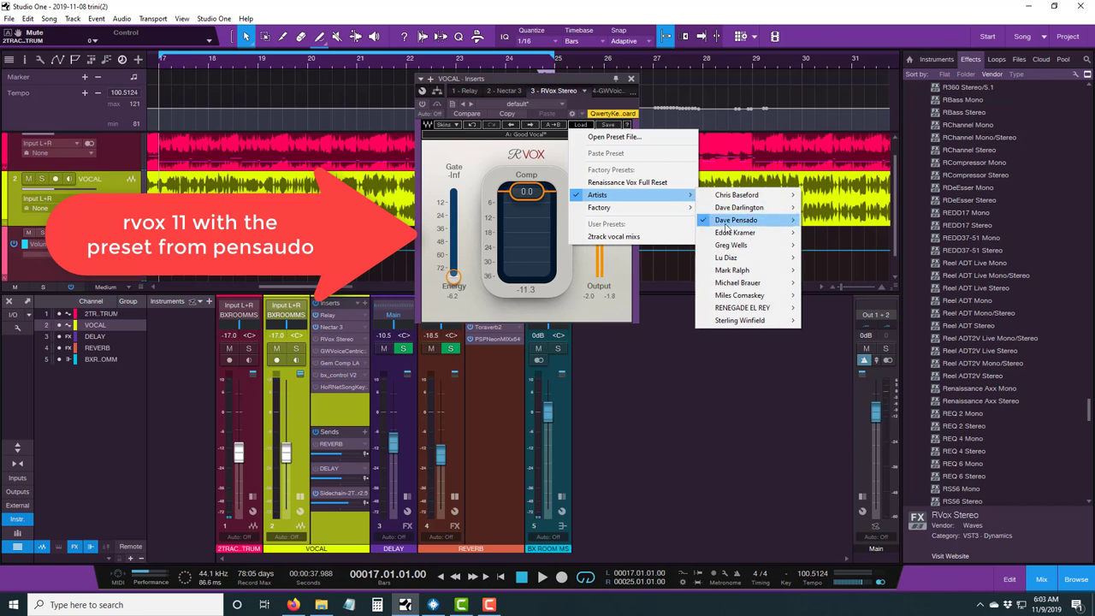
pyautogui.click(824, 232)
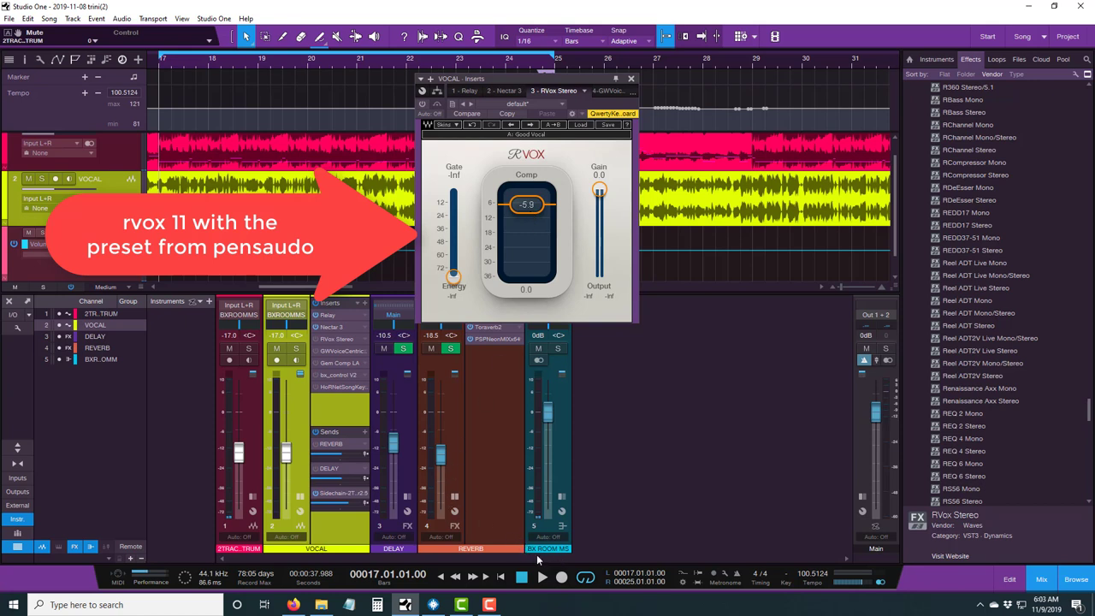
# Activate RVox Stereo and play the mix, briefly bypassing the plugin to compare the vocal with and without it.
pyautogui.click(422, 104)
pyautogui.click(541, 579)
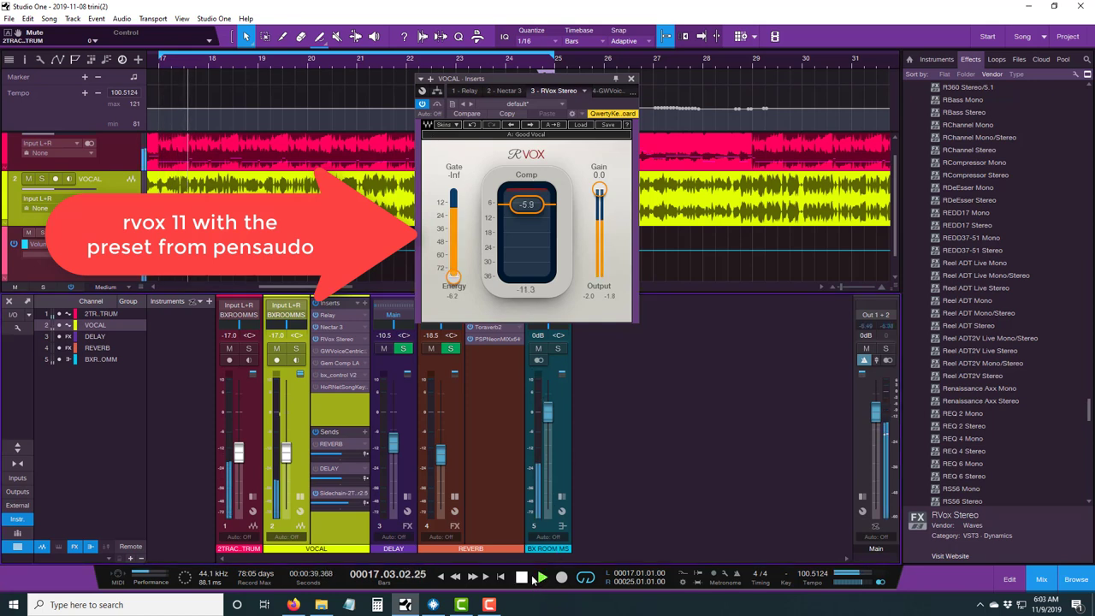
pyautogui.click(437, 104)
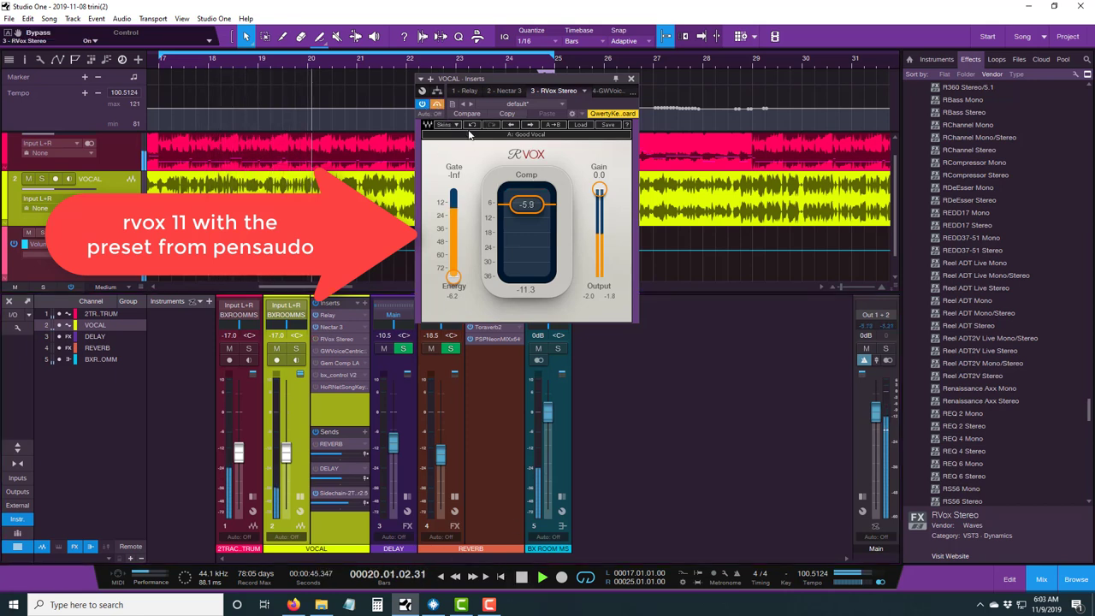
pyautogui.click(437, 104)
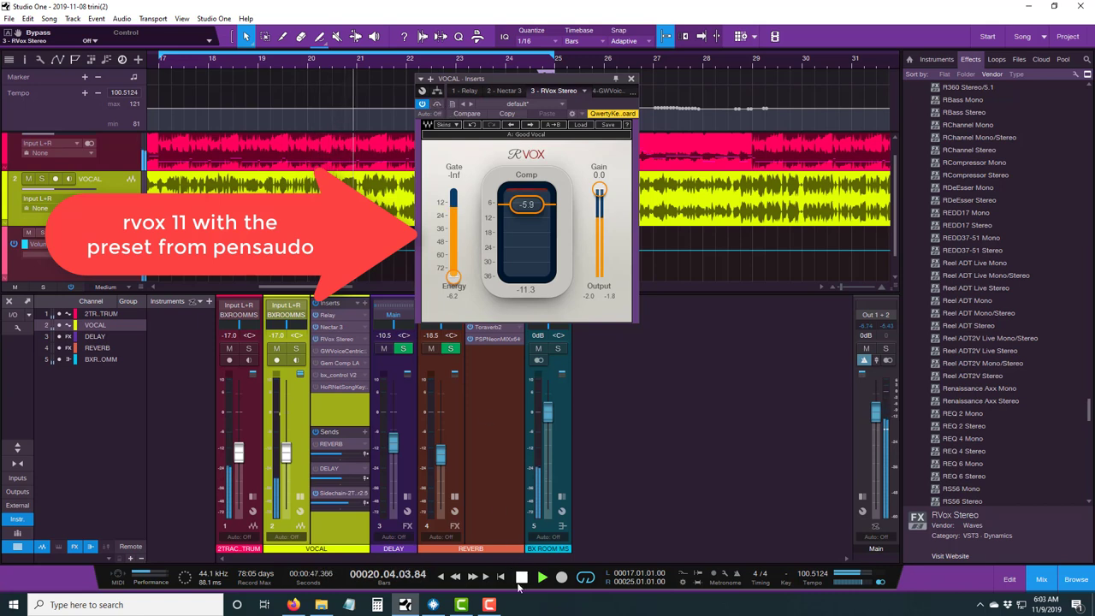
pyautogui.click(519, 582)
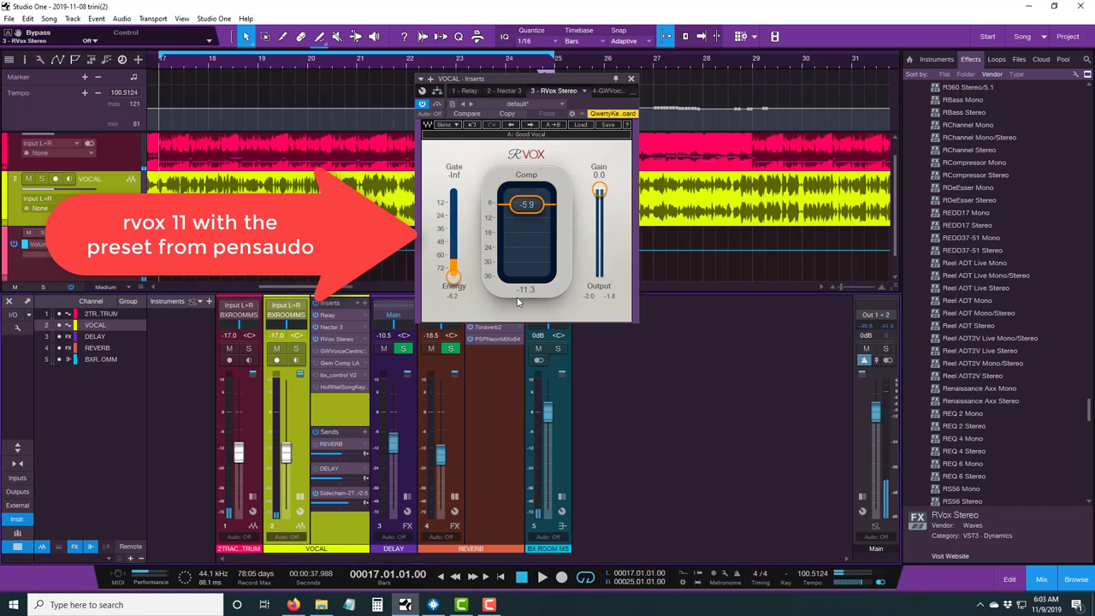
# Play the mix from the loop start with RVox bypassed, re-engage the plugin partway through and stop playback.
pyautogui.click(438, 105)
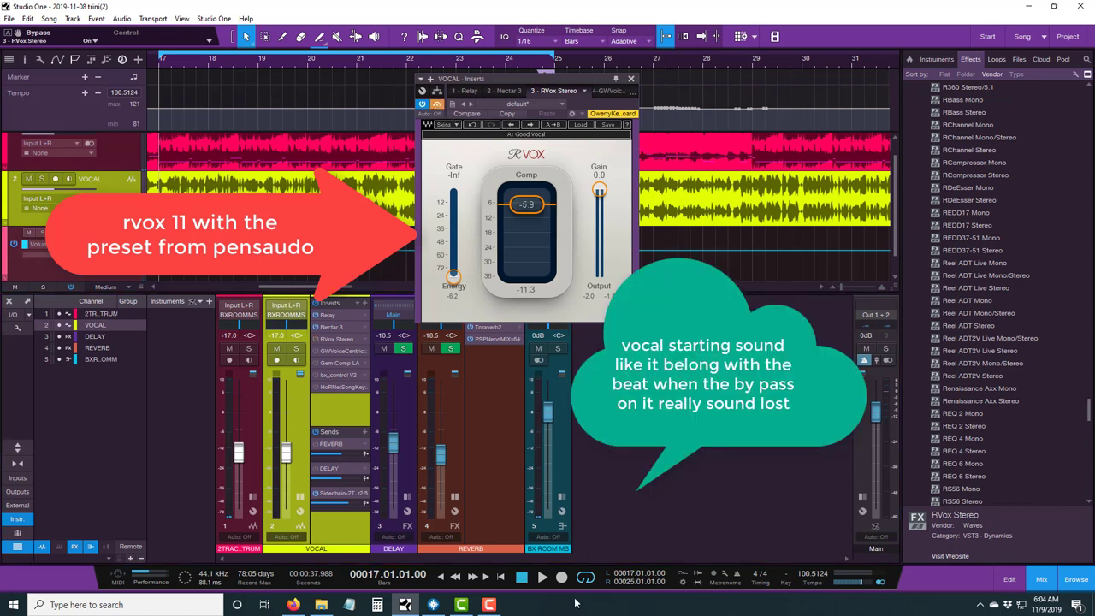
pyautogui.click(540, 578)
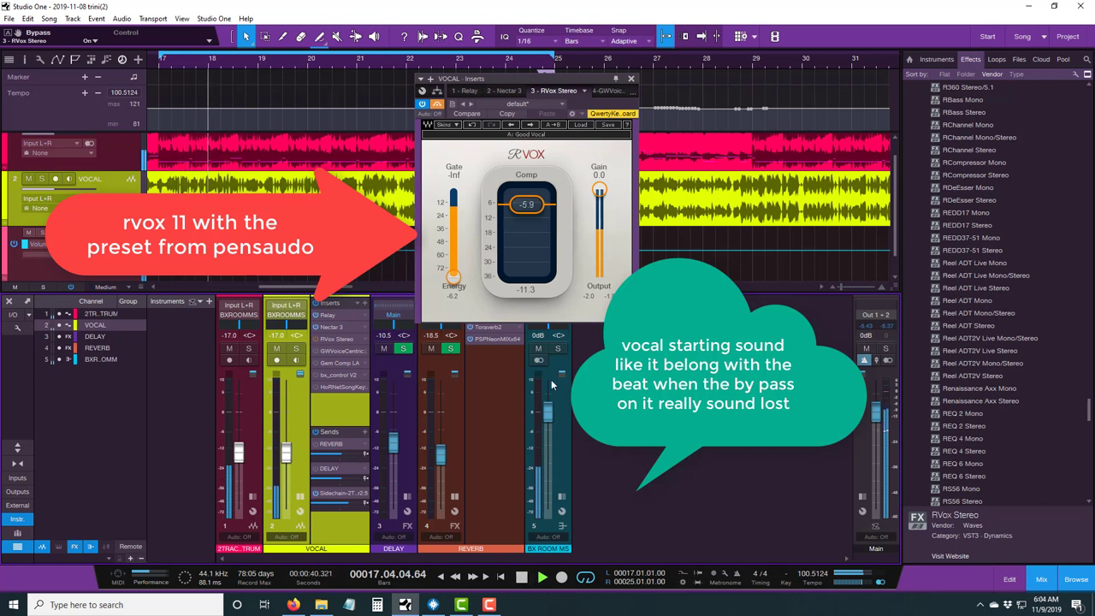
pyautogui.click(437, 104)
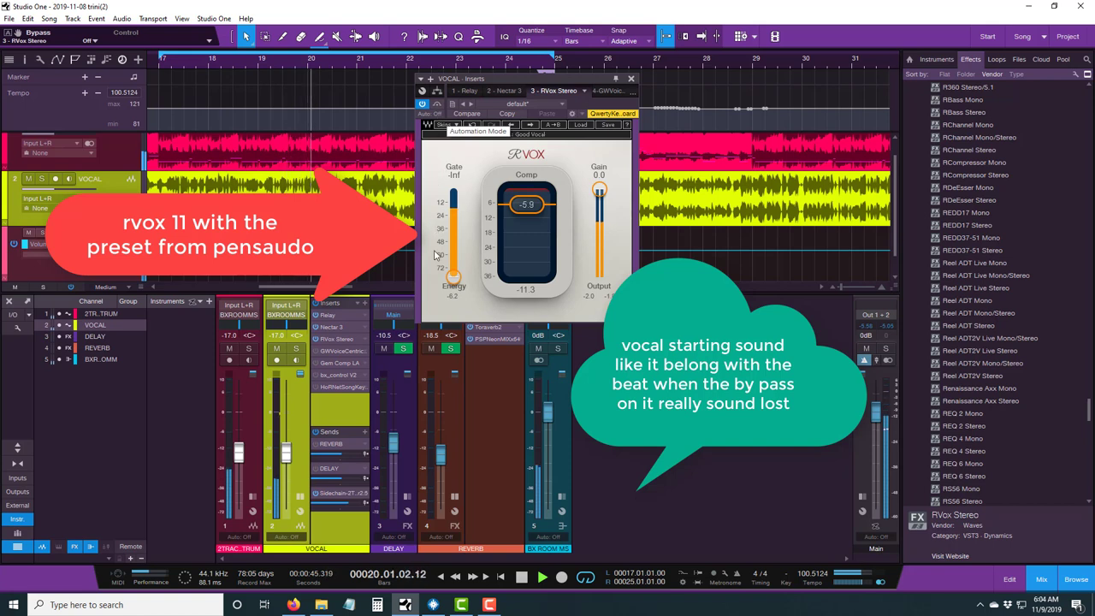
pyautogui.click(522, 578)
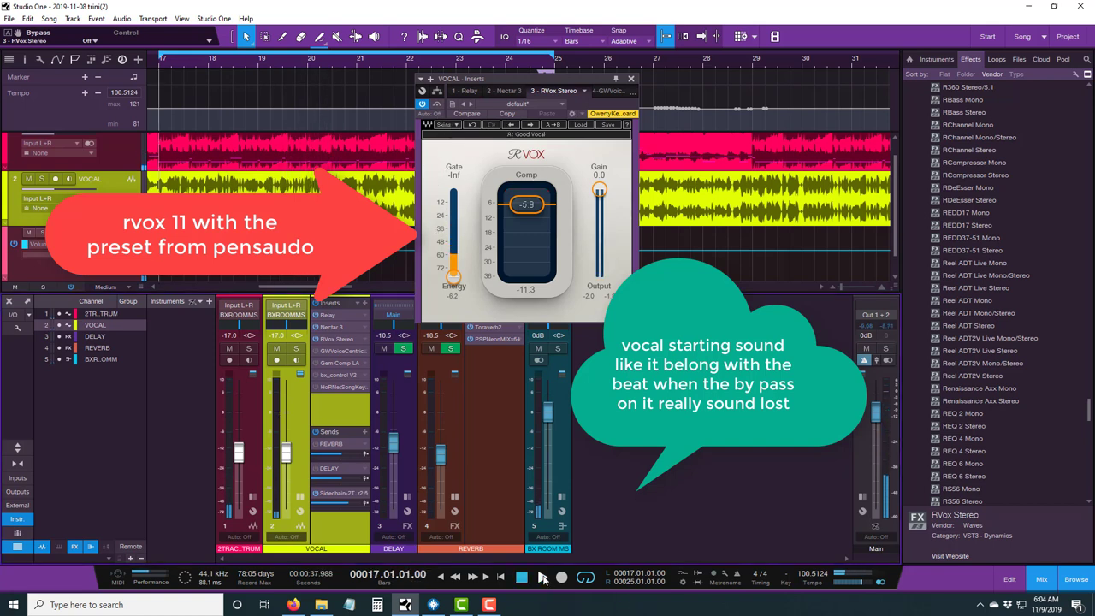
# Replay the mix with RVox engaged, switch its bypass on and off repeatedly to compare, and stop with it engaged.
pyautogui.click(542, 577)
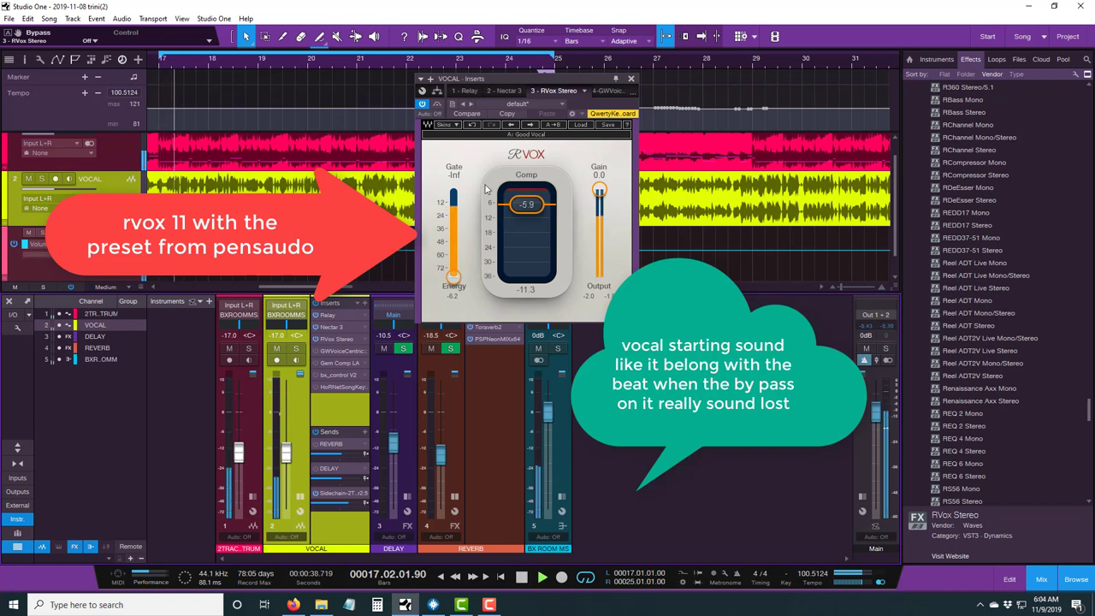
pyautogui.click(437, 103)
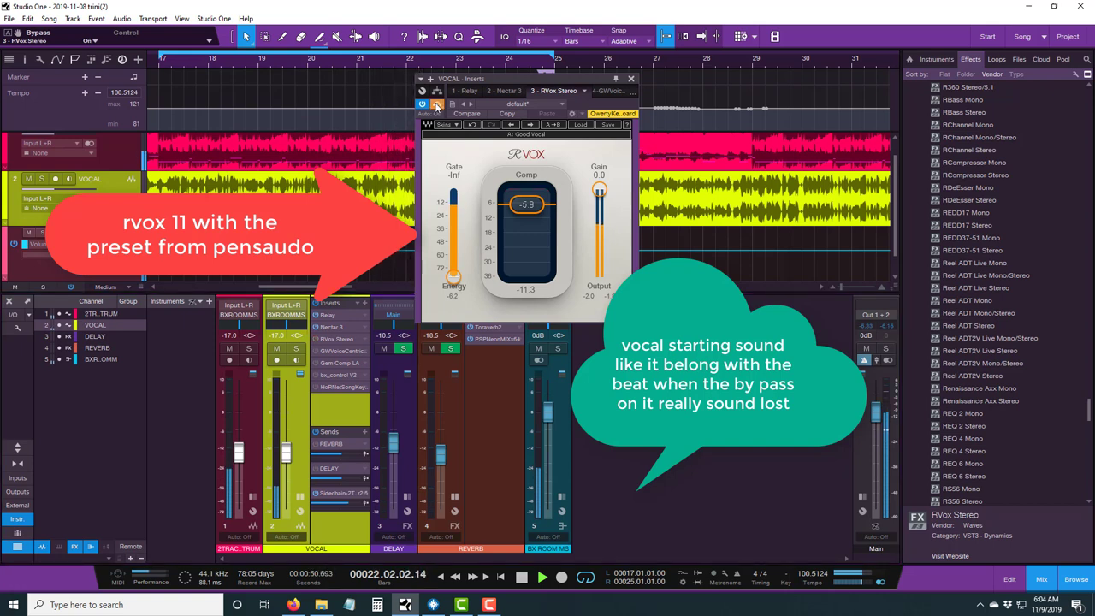
pyautogui.click(437, 103)
pyautogui.click(437, 103)
pyautogui.click(437, 104)
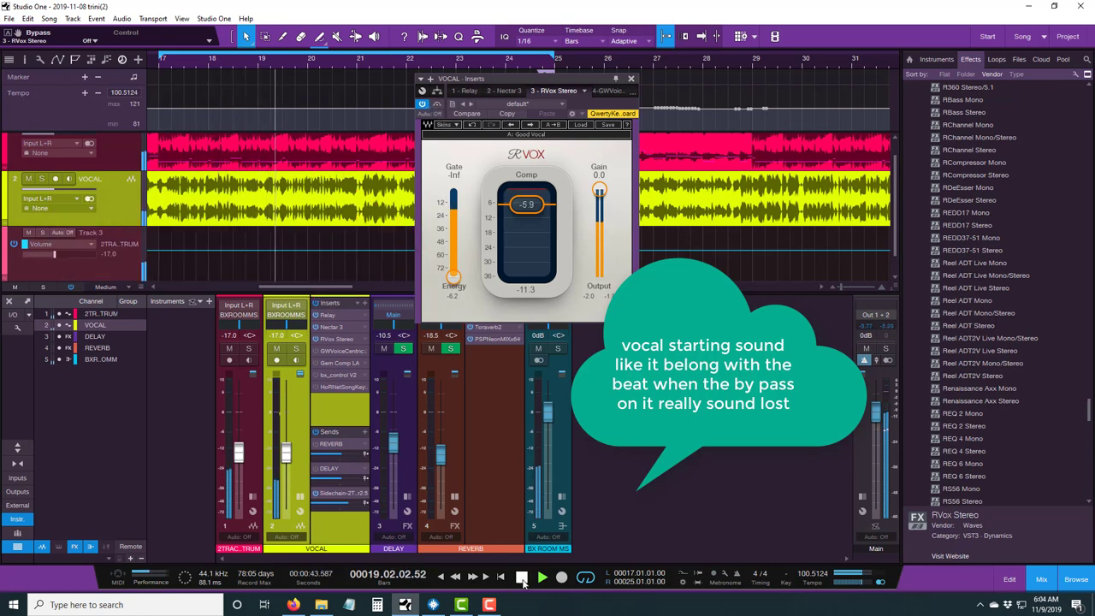
pyautogui.click(521, 578)
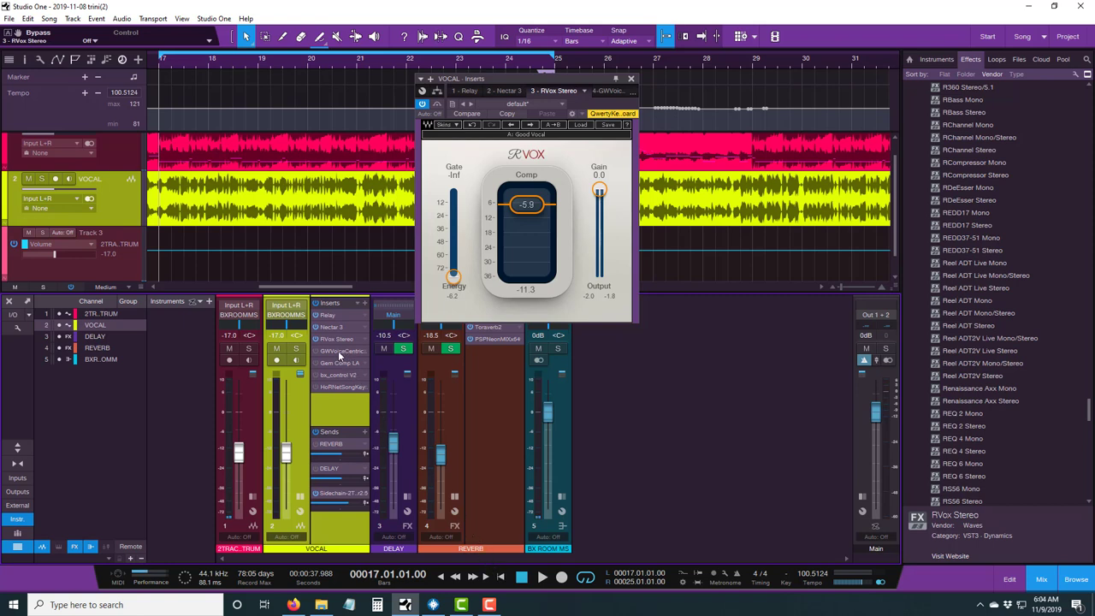
# Open GW VoiceCentric on the VOCAL channel, activate it and load the GW Lead Vocal preset.
pyautogui.click(340, 352)
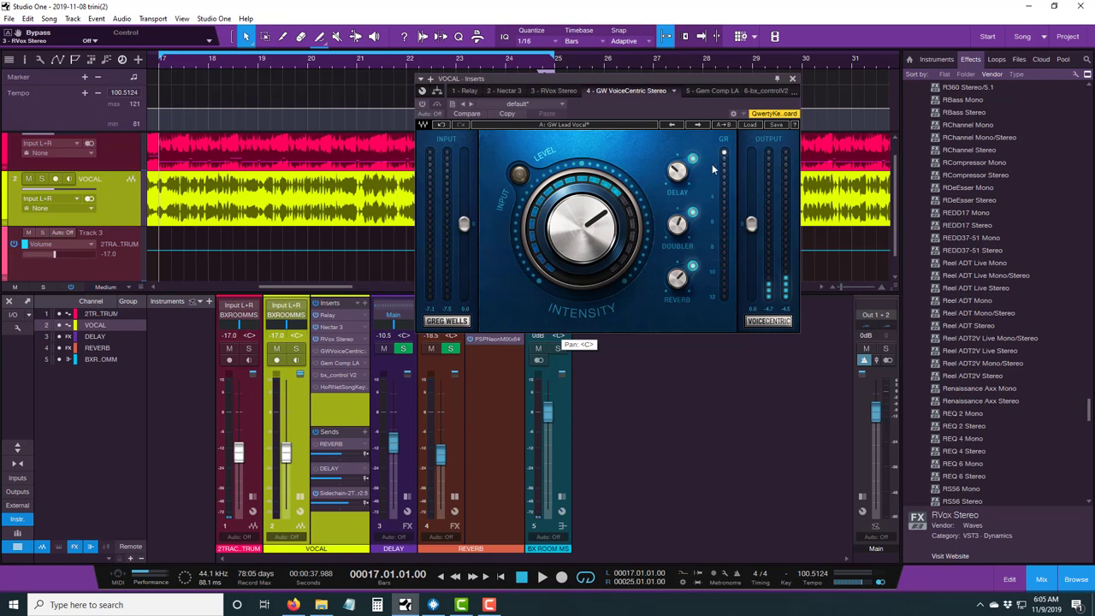
pyautogui.click(748, 126)
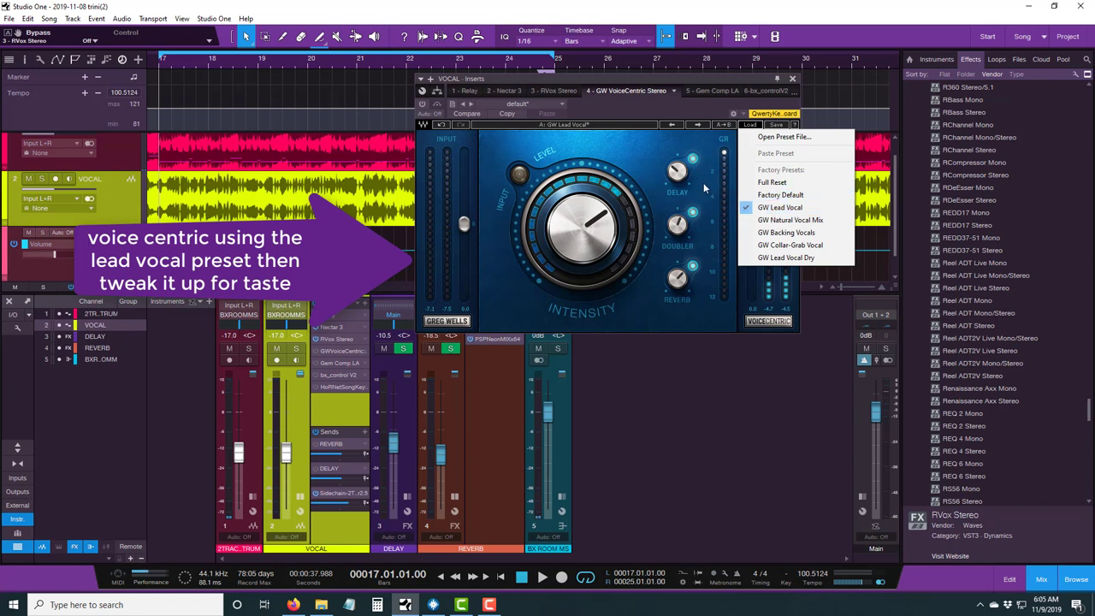
pyautogui.click(640, 104)
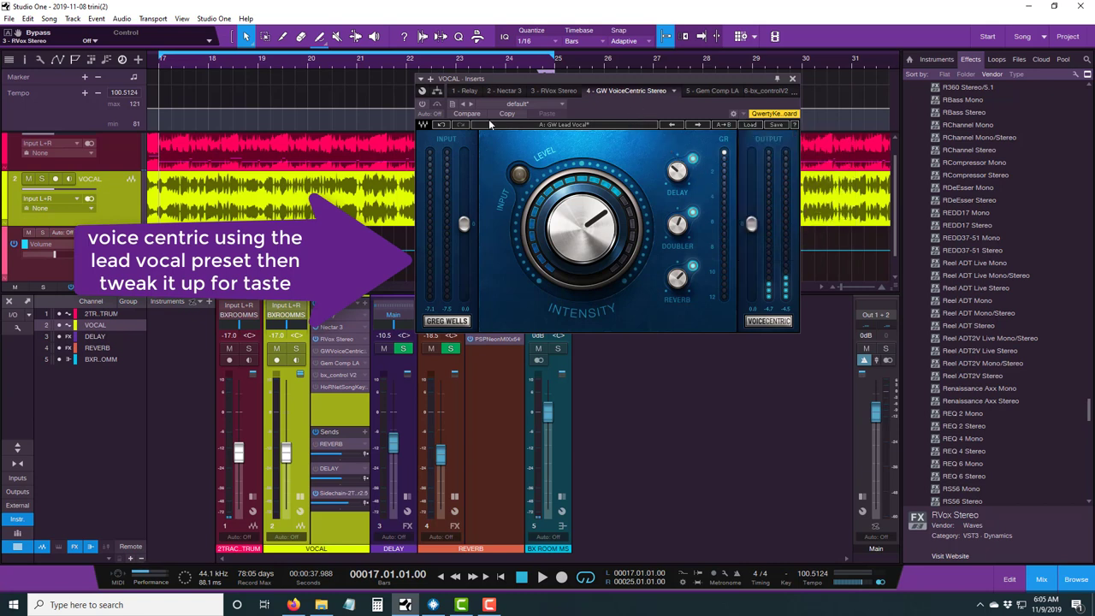
pyautogui.click(423, 104)
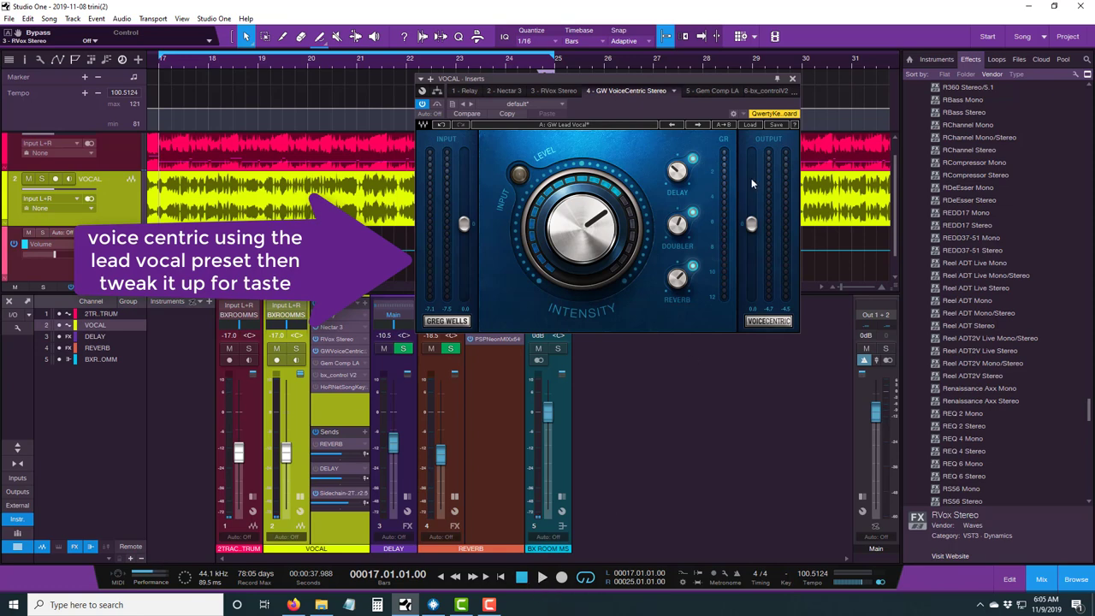
pyautogui.click(750, 125)
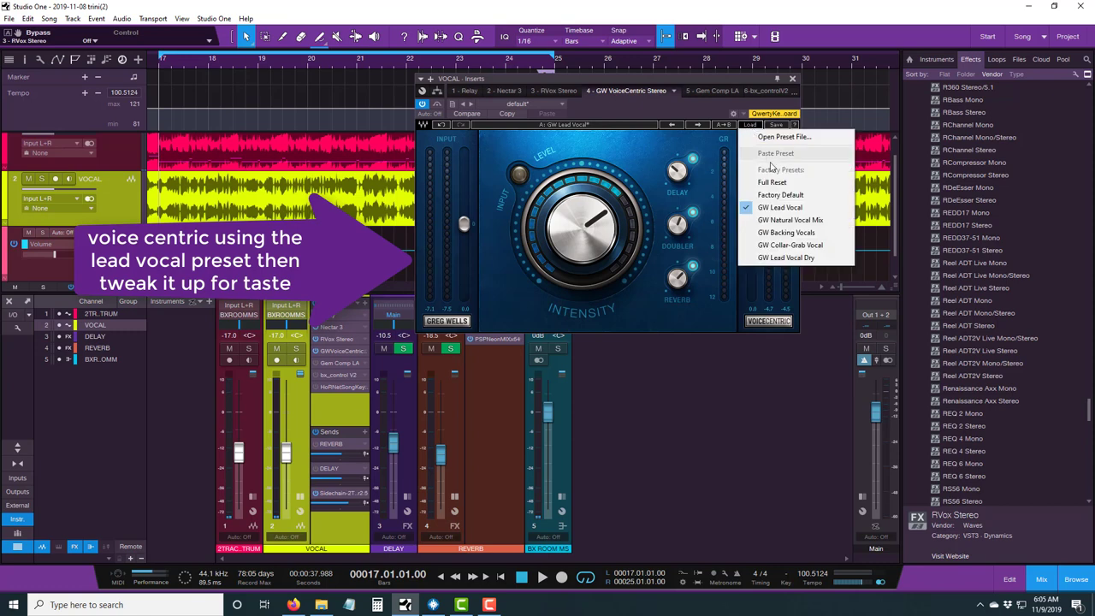
pyautogui.click(774, 210)
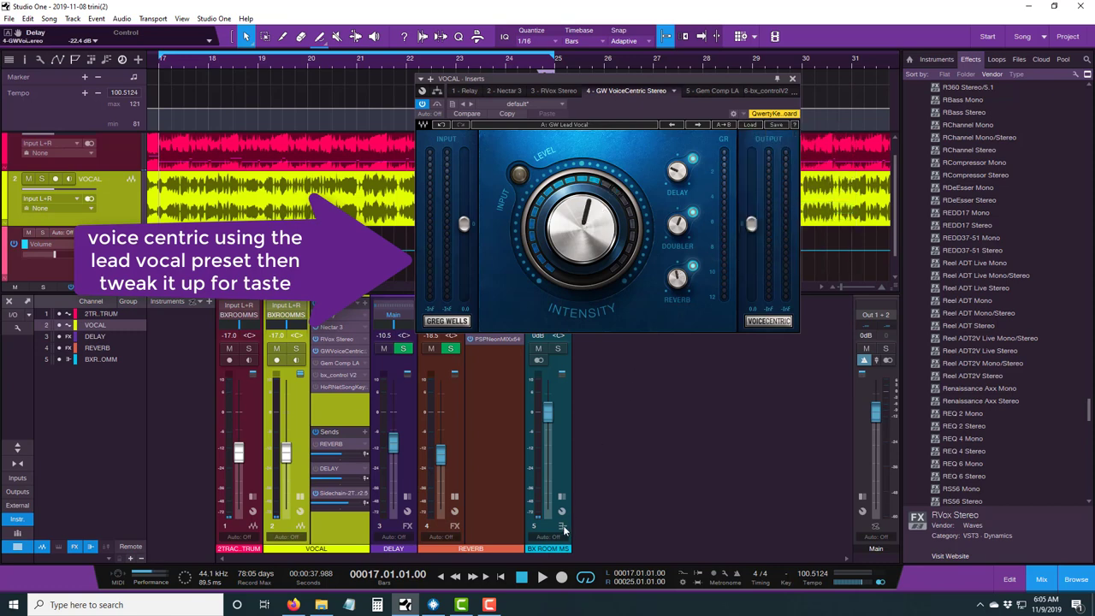
# Play the mix, briefly bypass VoiceCentric to compare the vocal with and without it, and stop playback.
pyautogui.click(541, 576)
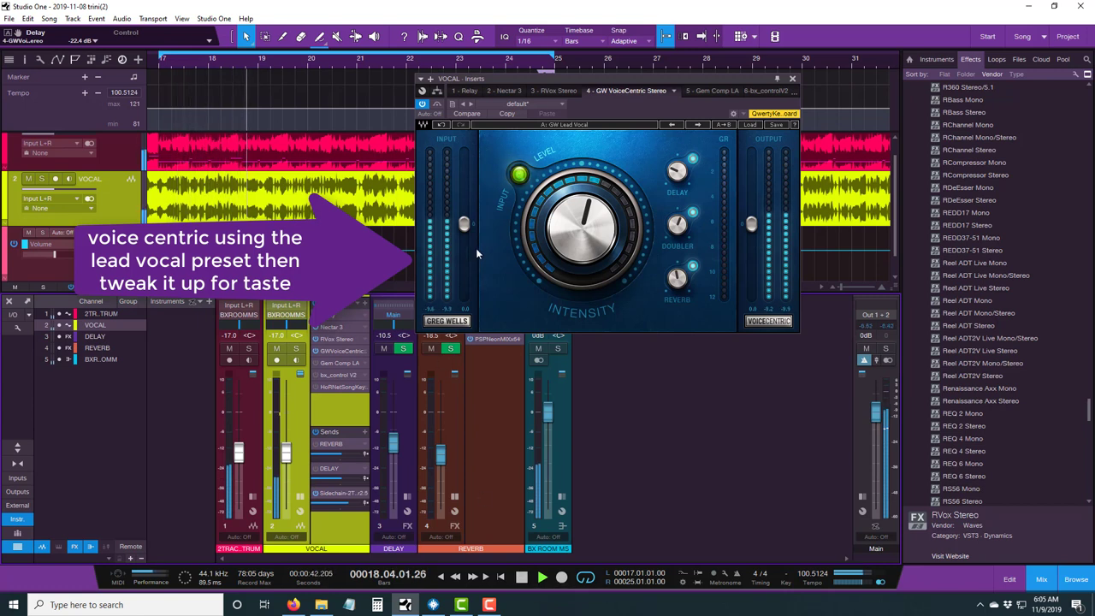
pyautogui.click(437, 103)
pyautogui.click(437, 103)
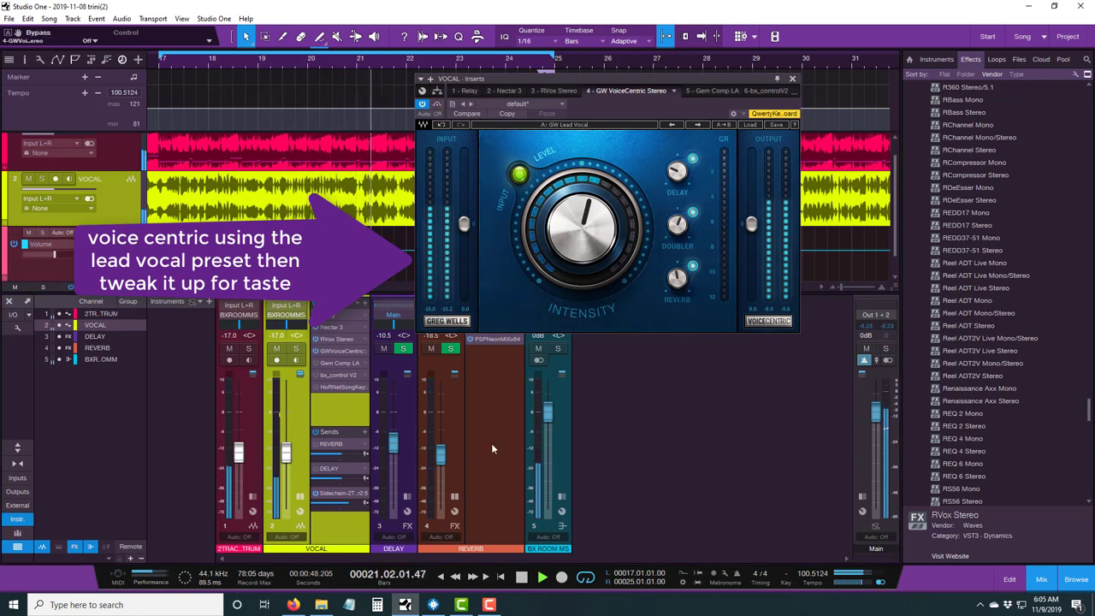
pyautogui.click(519, 577)
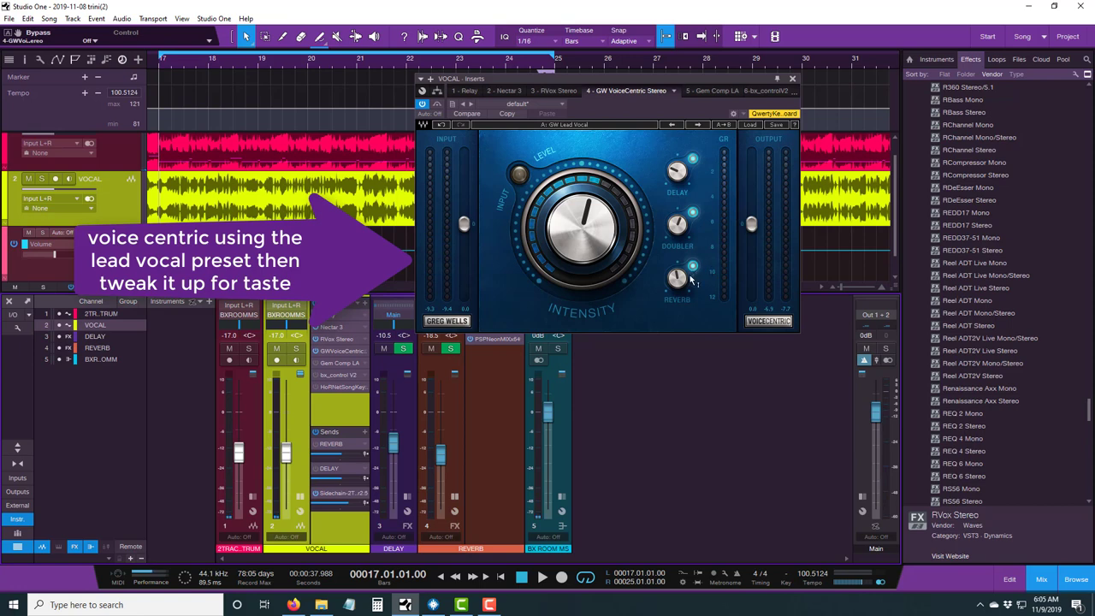
# Switch off VoiceCentric's Delay and Doubler, exaggerate Reverb to -0.4 dB and audition it in the mix.
pyautogui.moveTo(681, 286)
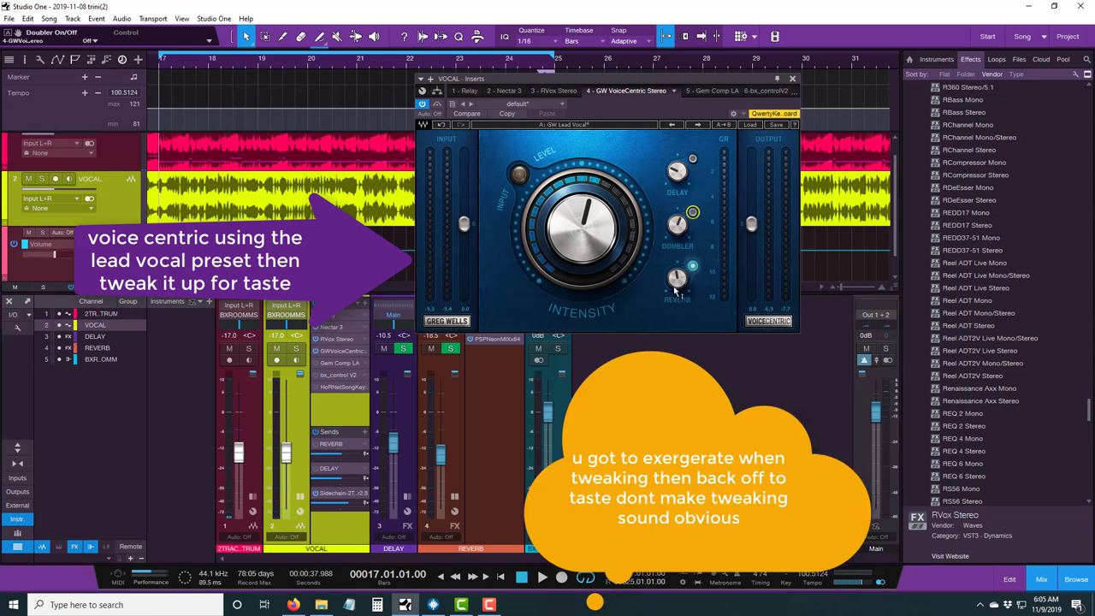
pyautogui.click(542, 578)
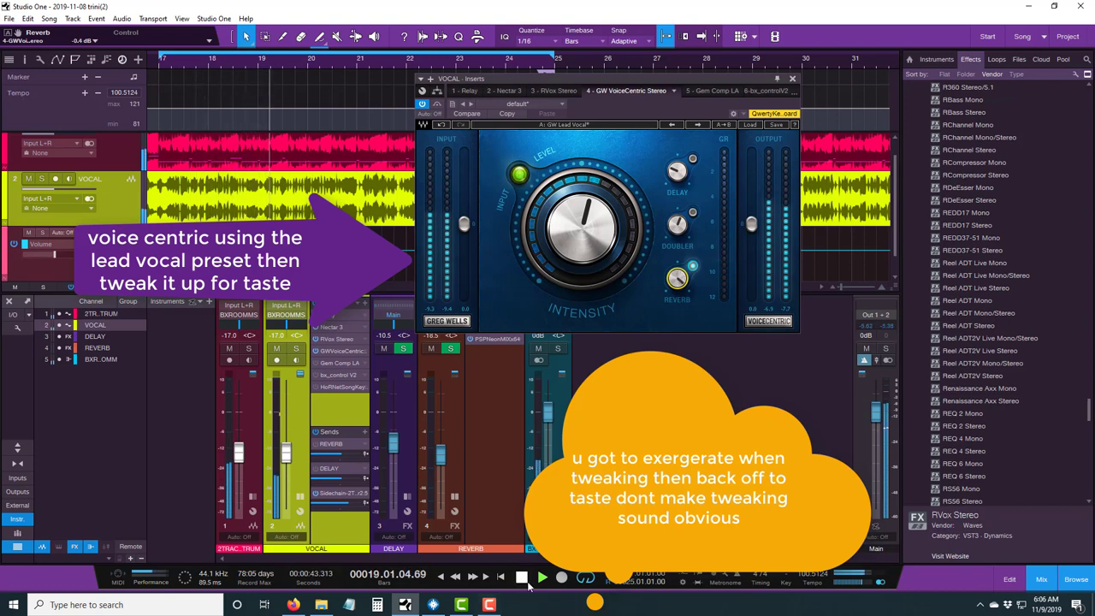
pyautogui.click(523, 579)
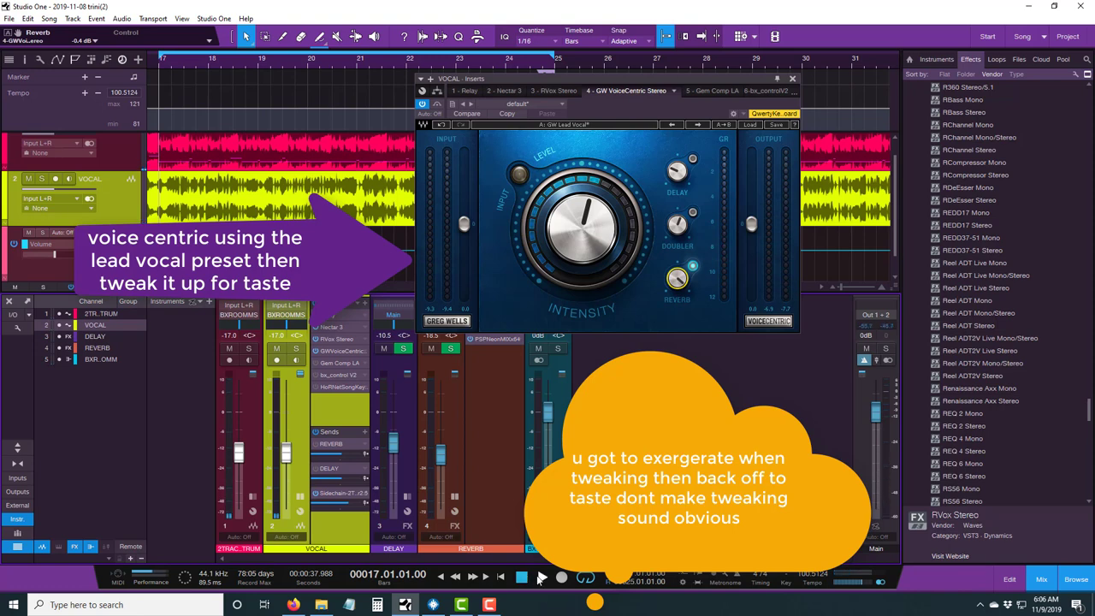
# Play the mix from the loop start, back VoiceCentric's Reverb off to -11.0 dB and stop playback.
pyautogui.click(542, 577)
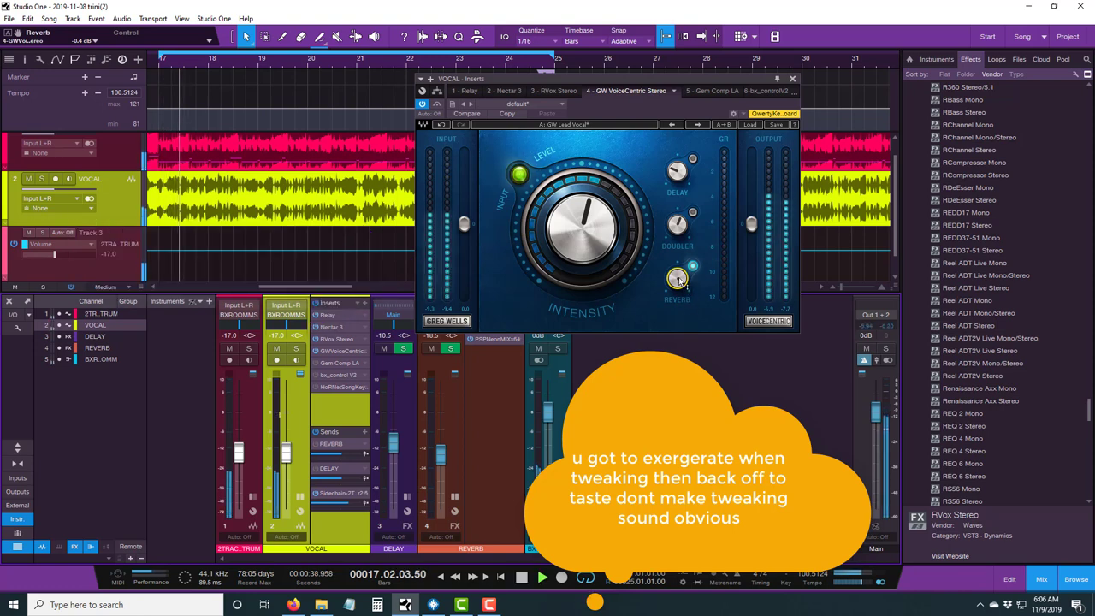
pyautogui.moveTo(676, 278); pyautogui.dragTo(676, 306)
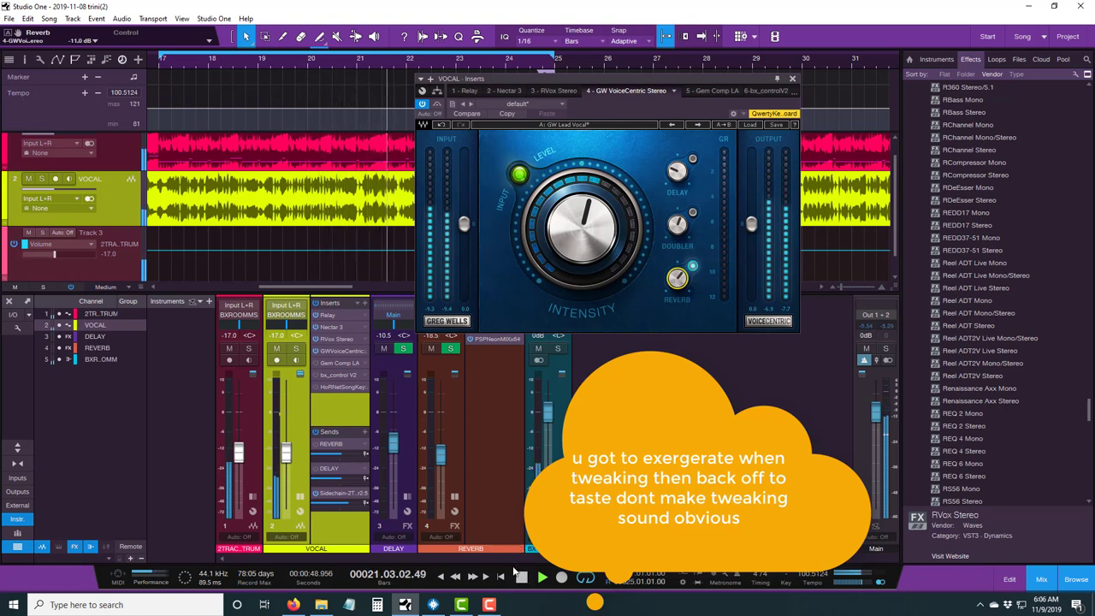
pyautogui.click(520, 575)
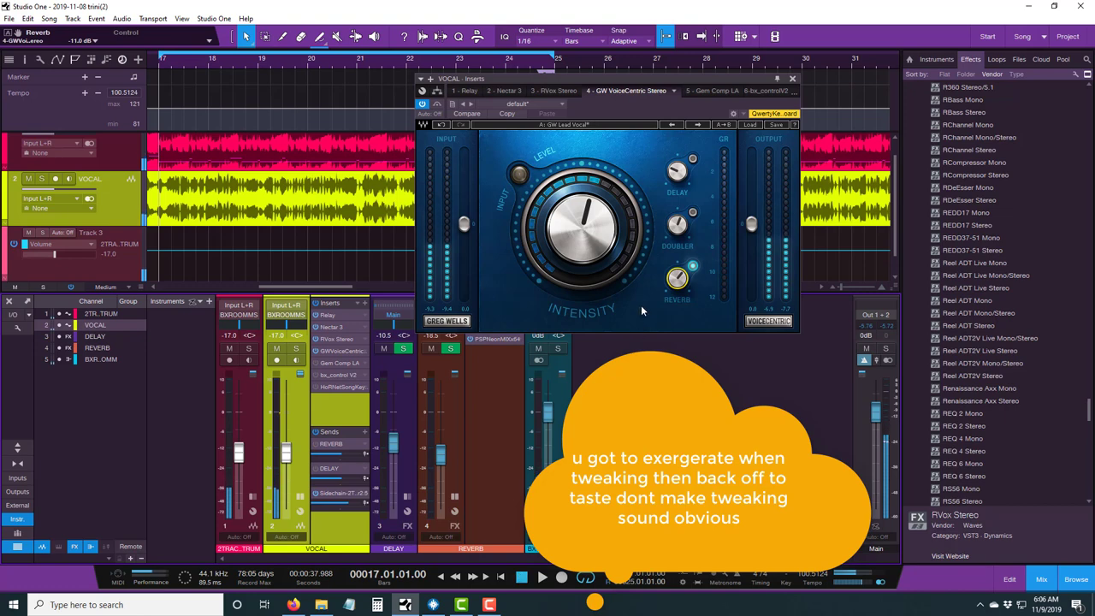
pyautogui.moveTo(680, 278)
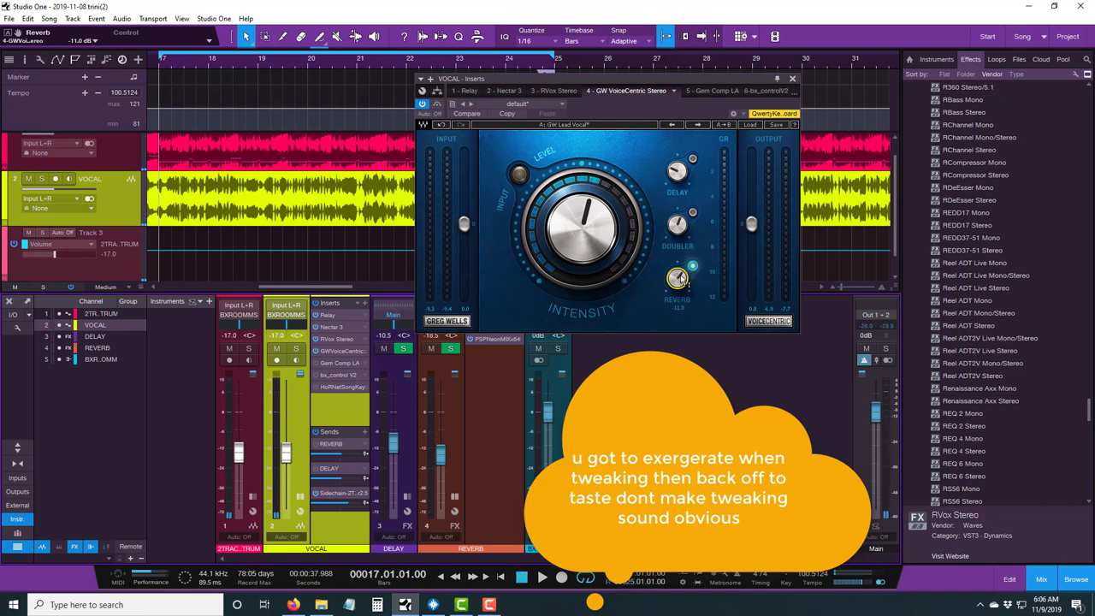
# Switch on VoiceCentric's Doubler, set it to -12.0 dB while the mix plays, and stop playback.
pyautogui.click(692, 213)
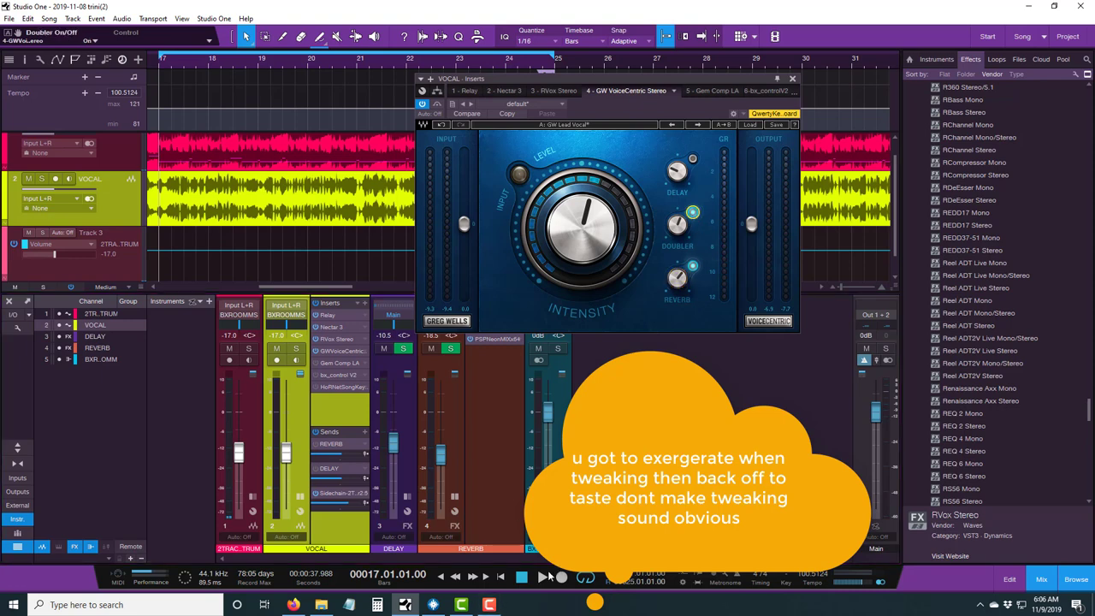
pyautogui.click(543, 577)
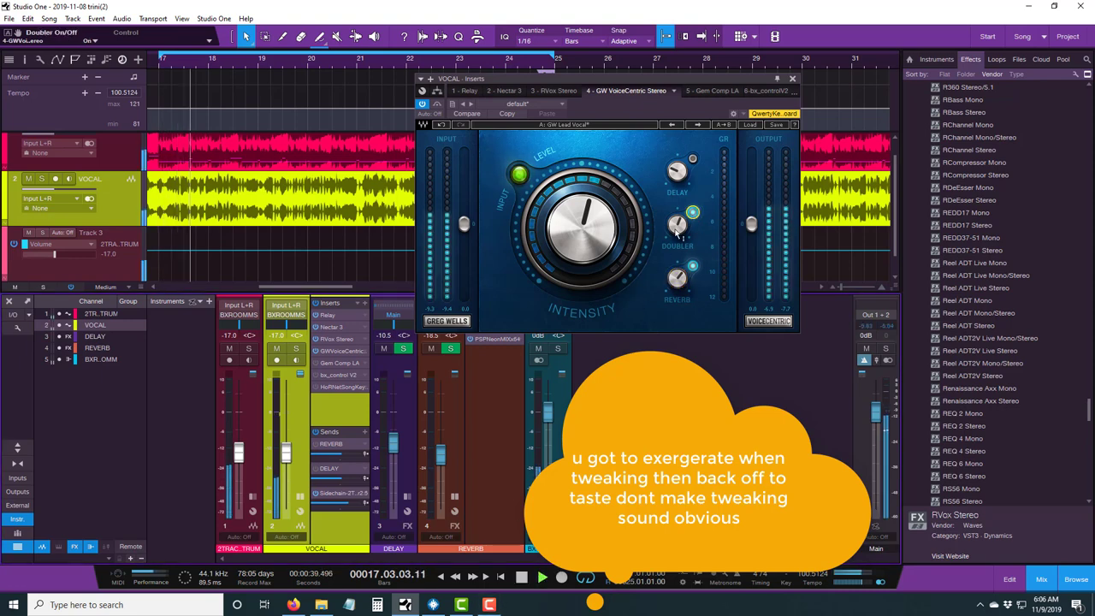
pyautogui.moveTo(677, 224)
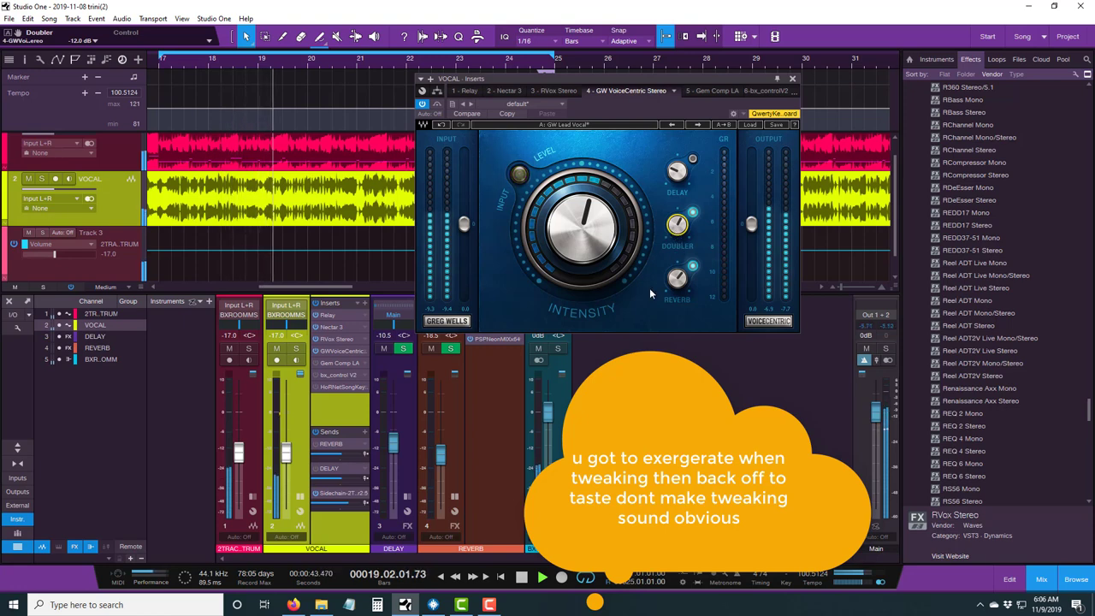
pyautogui.click(521, 576)
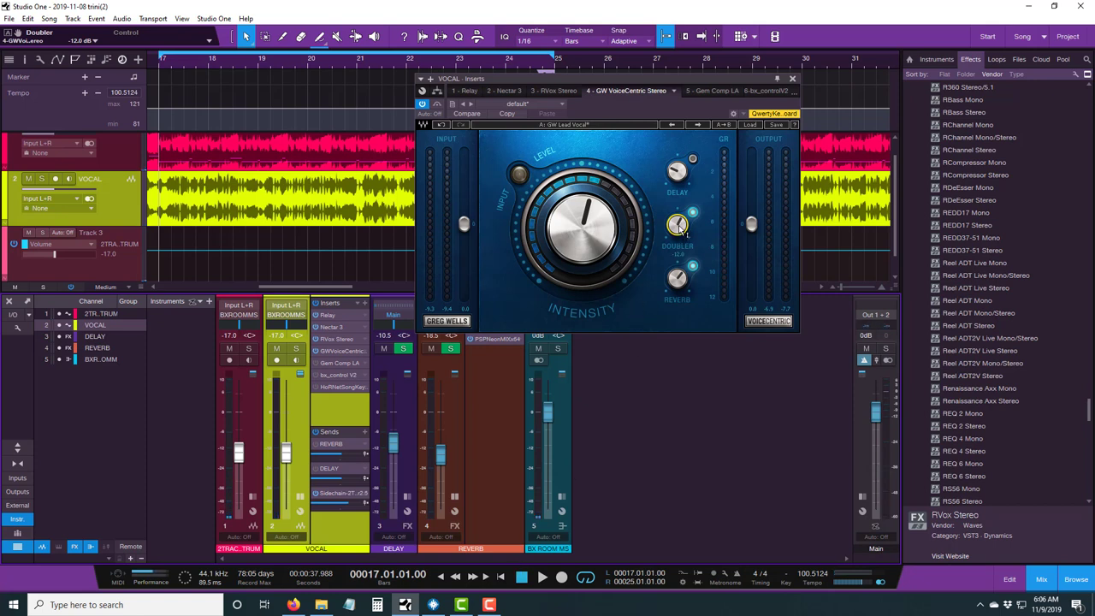
# Switch on VoiceCentric's Delay and set it to -17.1 dB during playback with the Doubler off, stopping at the end.
pyautogui.click(692, 160)
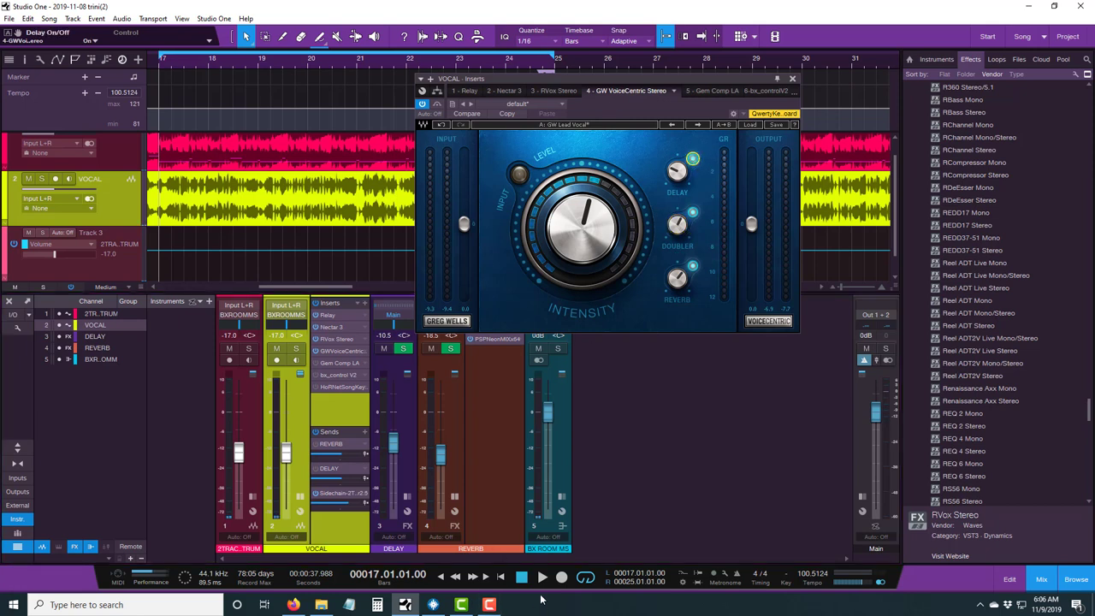
pyautogui.click(541, 576)
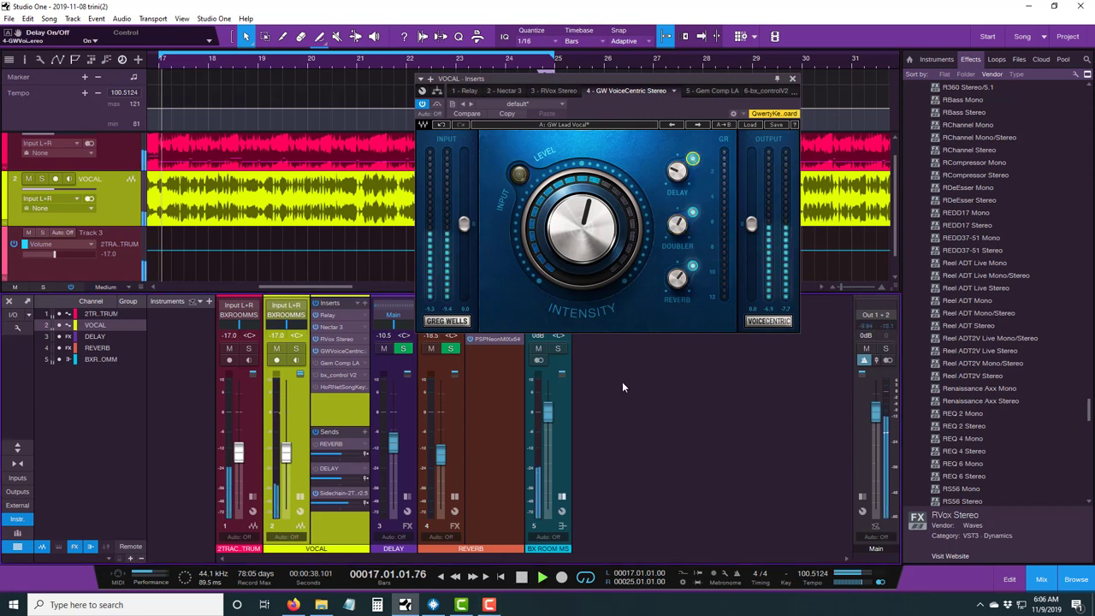
pyautogui.click(677, 171)
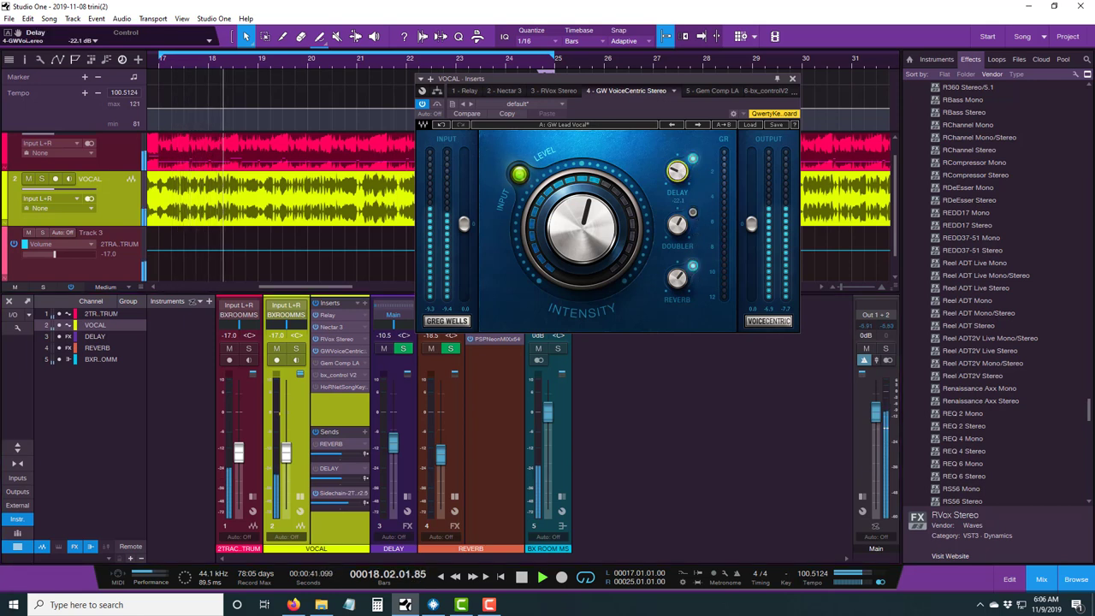
pyautogui.moveTo(676, 171)
pyautogui.mouseDown()
pyautogui.moveTo(676, 153)
pyautogui.moveTo(676, 179)
pyautogui.mouseUp()
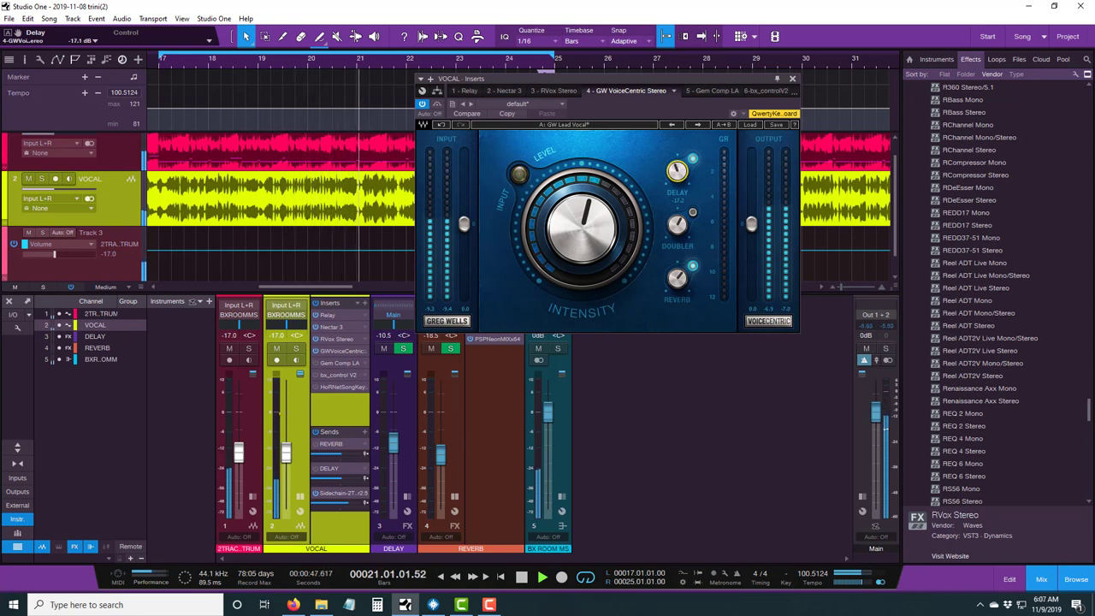
pyautogui.click(520, 578)
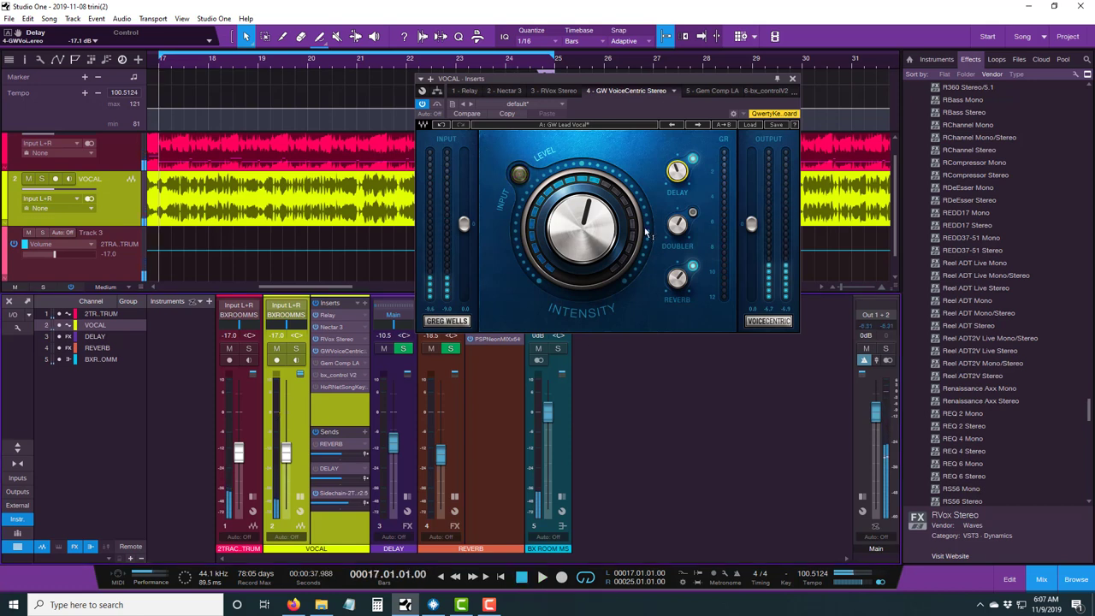
# Re-enable VoiceCentric's Doubler and audition the mix with Delay, Doubler and Reverb all on, stopping at the end.
pyautogui.click(692, 213)
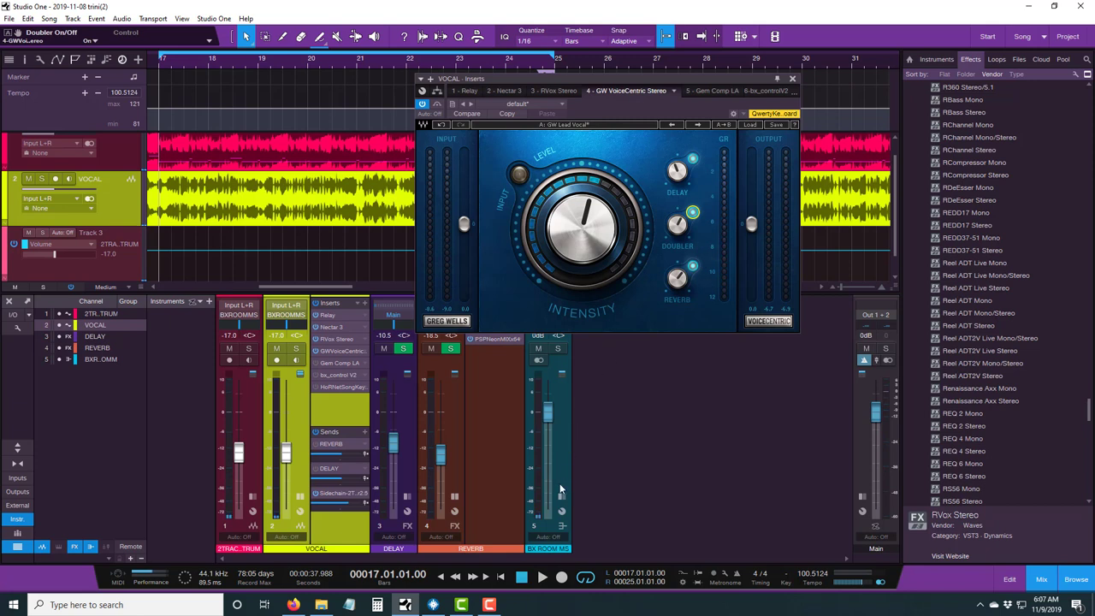
pyautogui.click(540, 578)
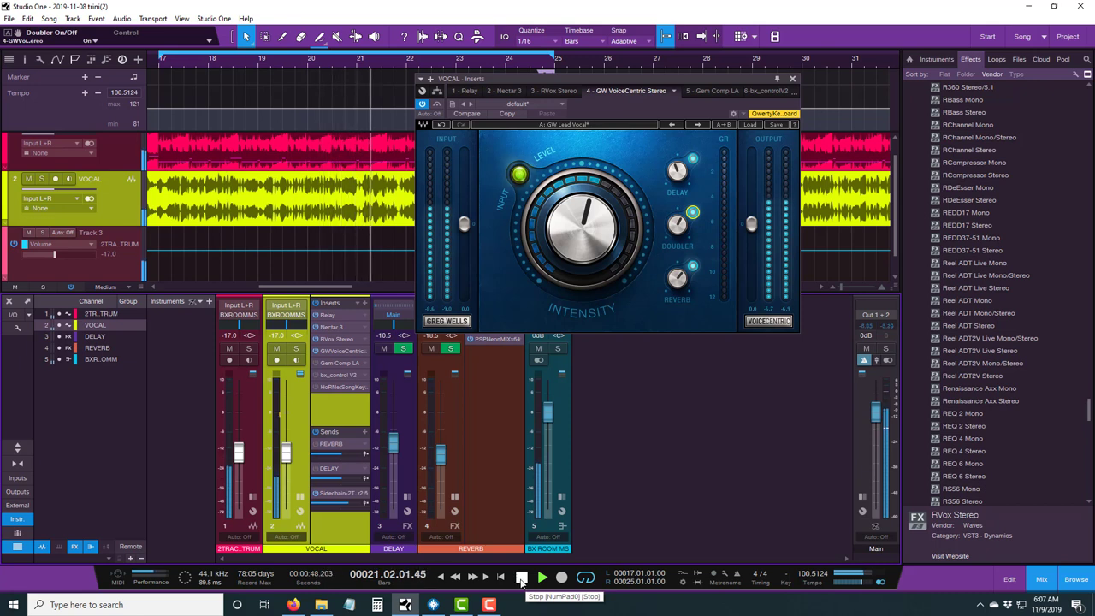
pyautogui.click(521, 579)
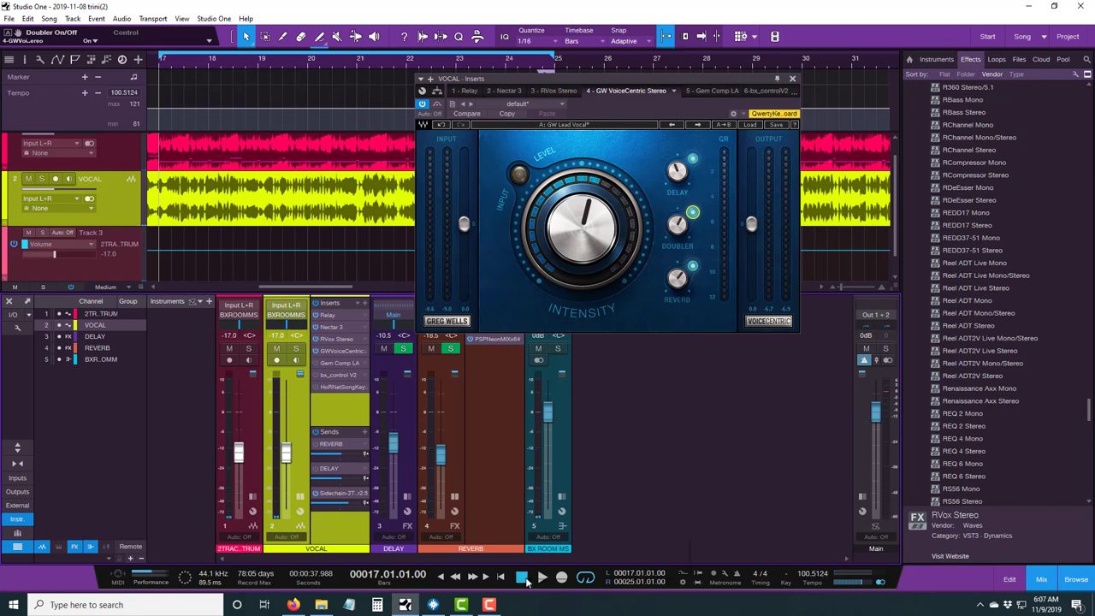
# Check the transport's Return to Start on Stop option without changing it.
pyautogui.rightClick(521, 581)
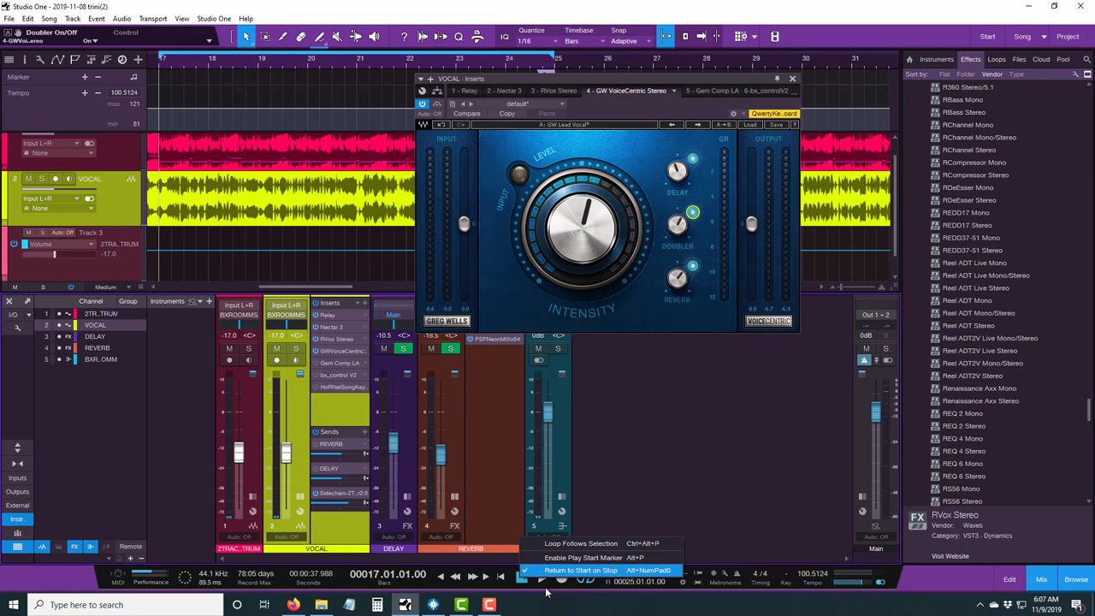
pyautogui.click(191, 517)
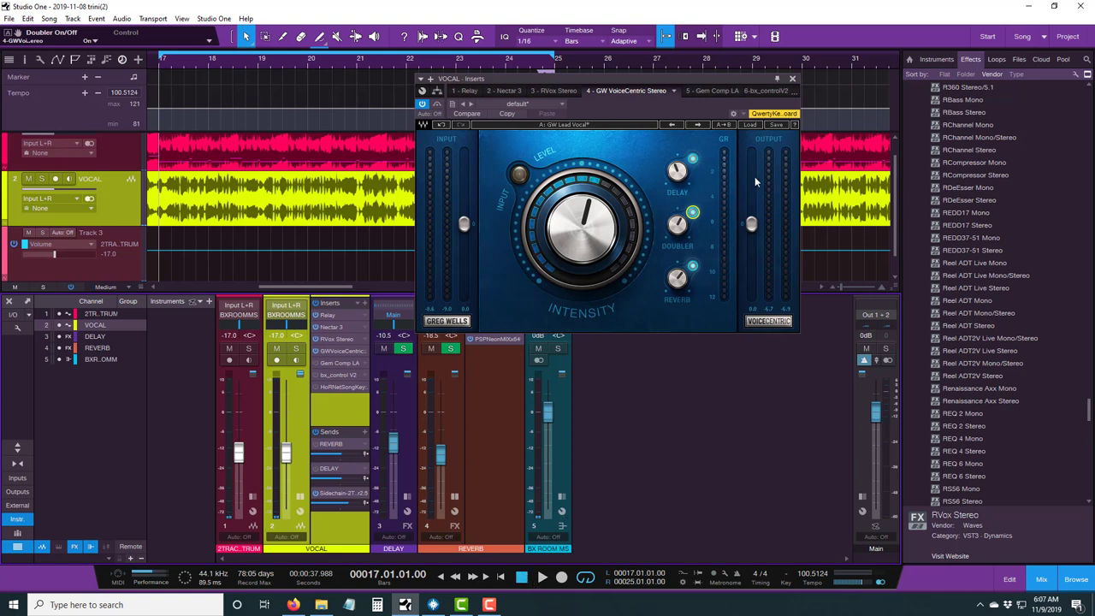
# Open Gem Comp LA on the VOCAL channel in place of VoiceCentric, keep its Vocal in the face preset, and activate it bypassed.
pyautogui.click(793, 79)
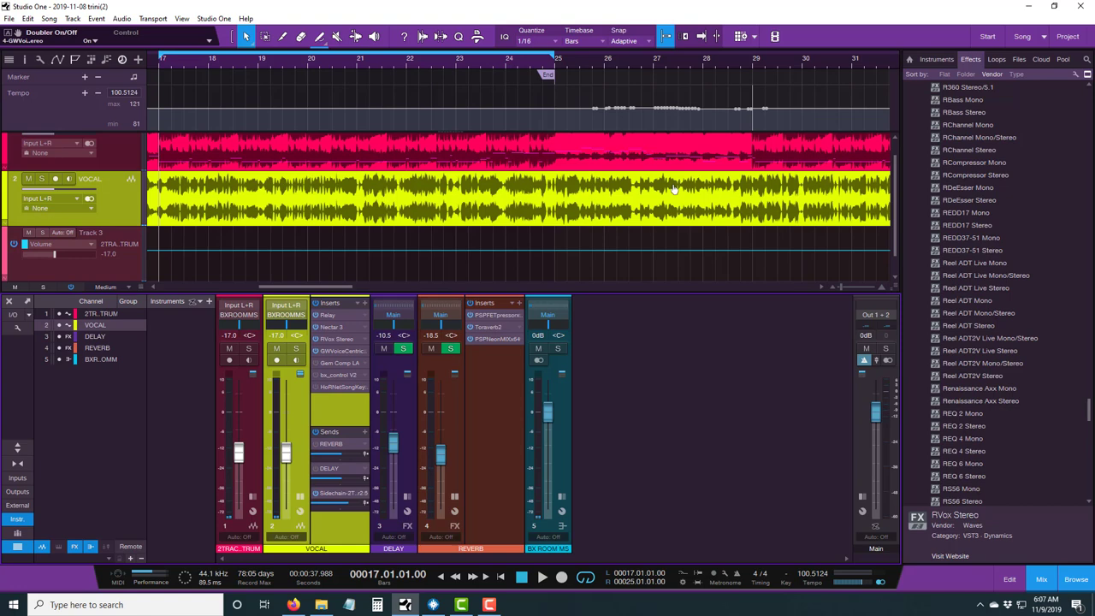
pyautogui.click(325, 364)
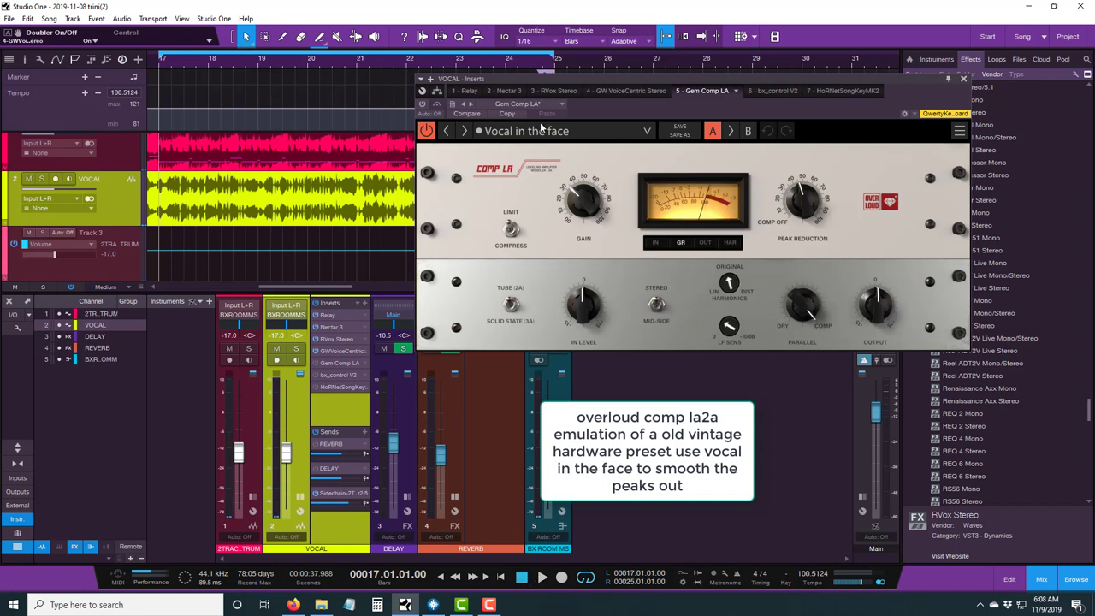
pyautogui.click(541, 130)
pyautogui.click(768, 112)
pyautogui.click(437, 104)
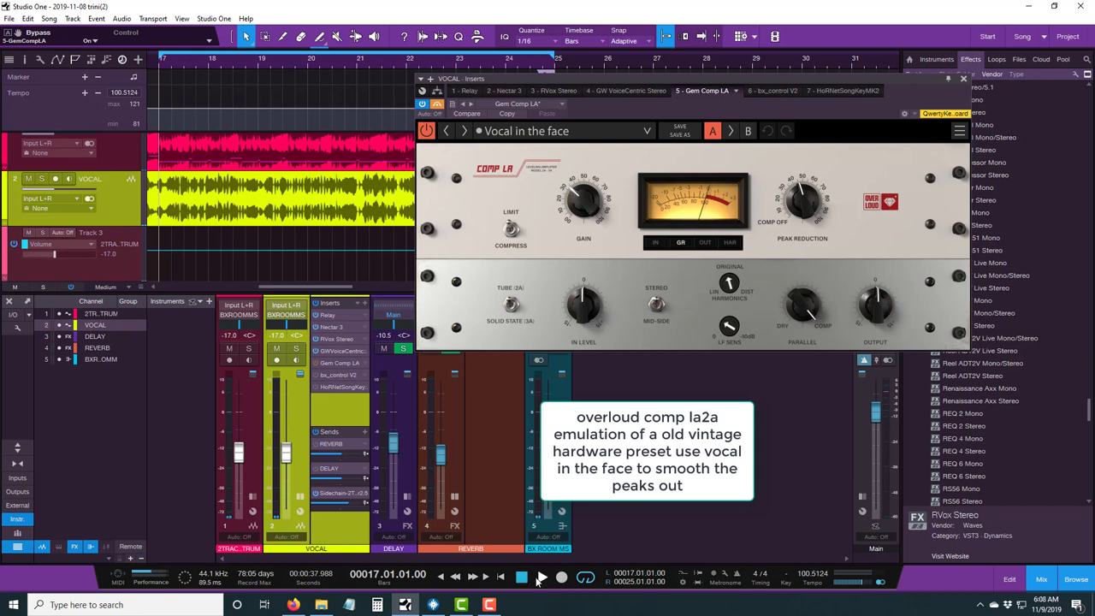
# Audition the mix while toggling the Gem Comp LA bypass, leave the compressor engaged on the vocal, and stop playback.
pyautogui.click(540, 577)
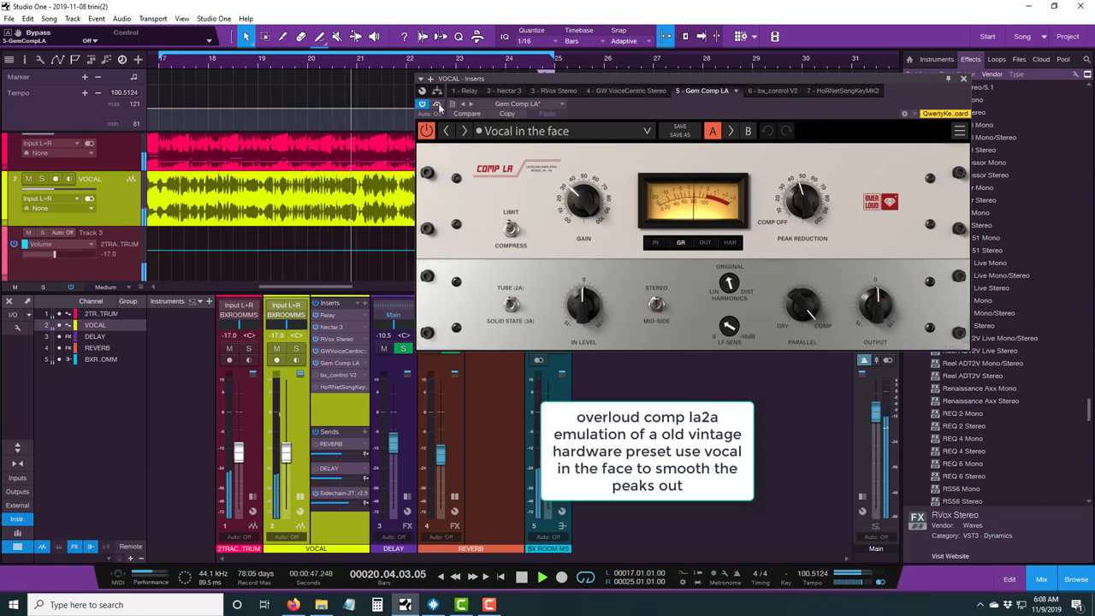
pyautogui.click(437, 104)
pyautogui.click(437, 104)
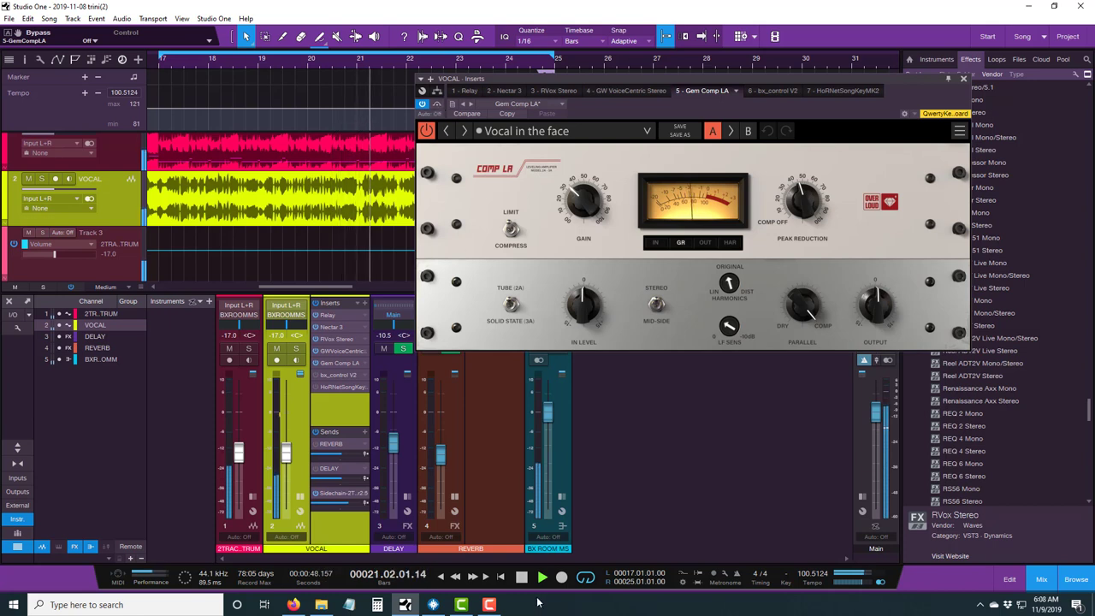
pyautogui.click(518, 577)
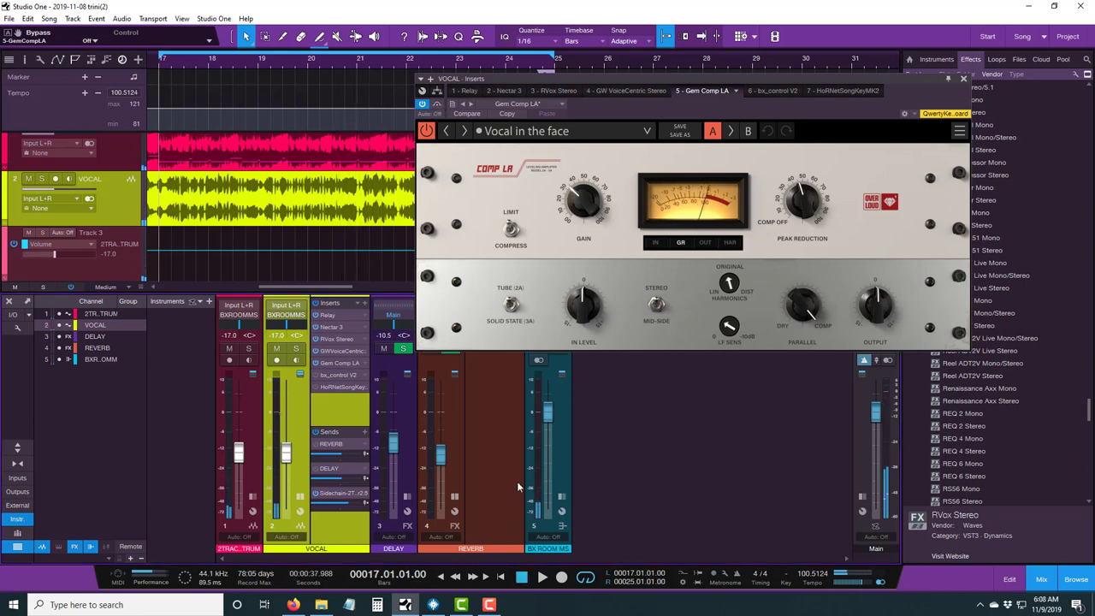
# Open VoiceCentric on the VOCAL channel and lower its Reverb to -12.0 dB during playback.
pyautogui.click(339, 350)
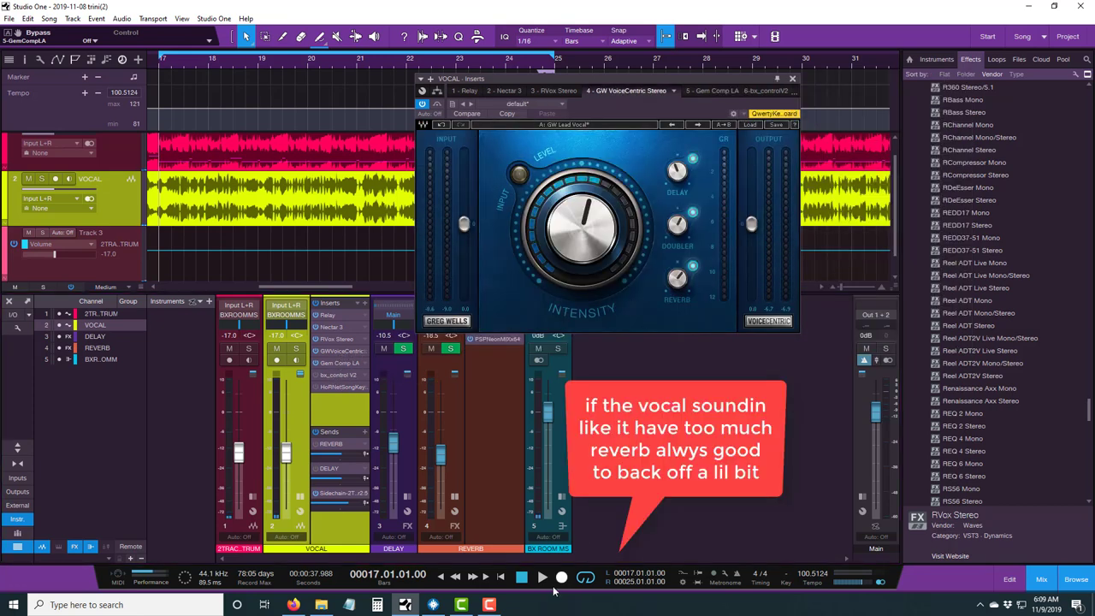
pyautogui.click(542, 577)
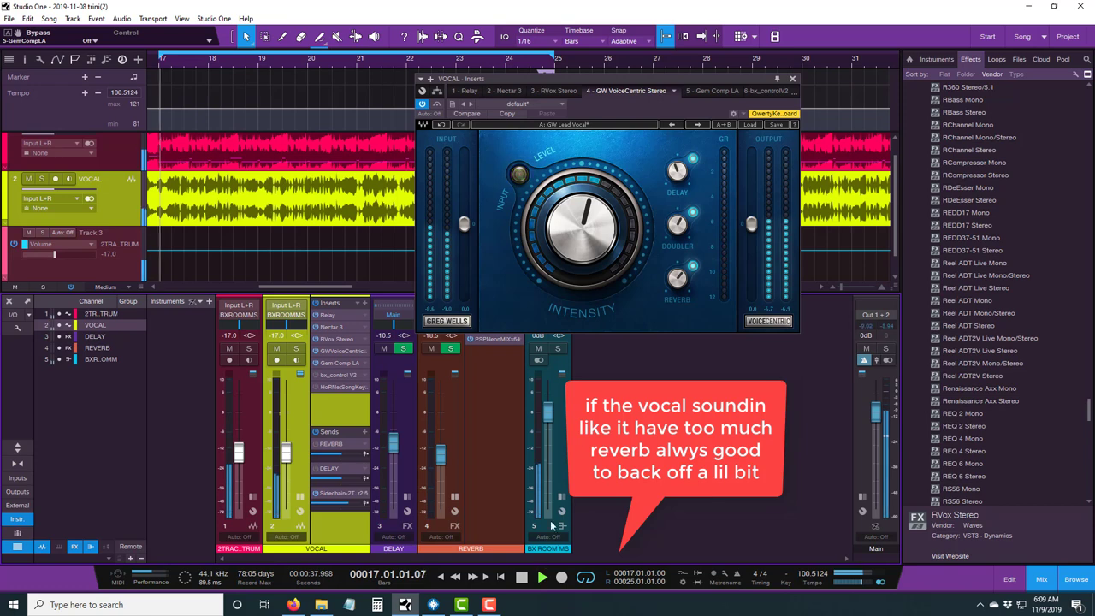
pyautogui.click(678, 279)
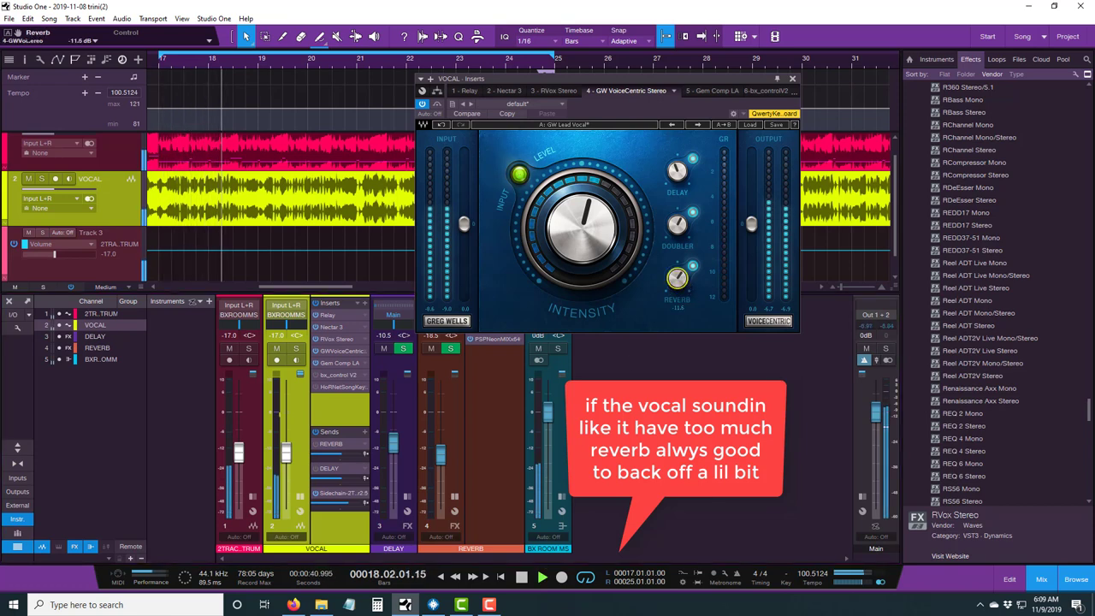
pyautogui.moveTo(677, 279); pyautogui.dragTo(677, 283)
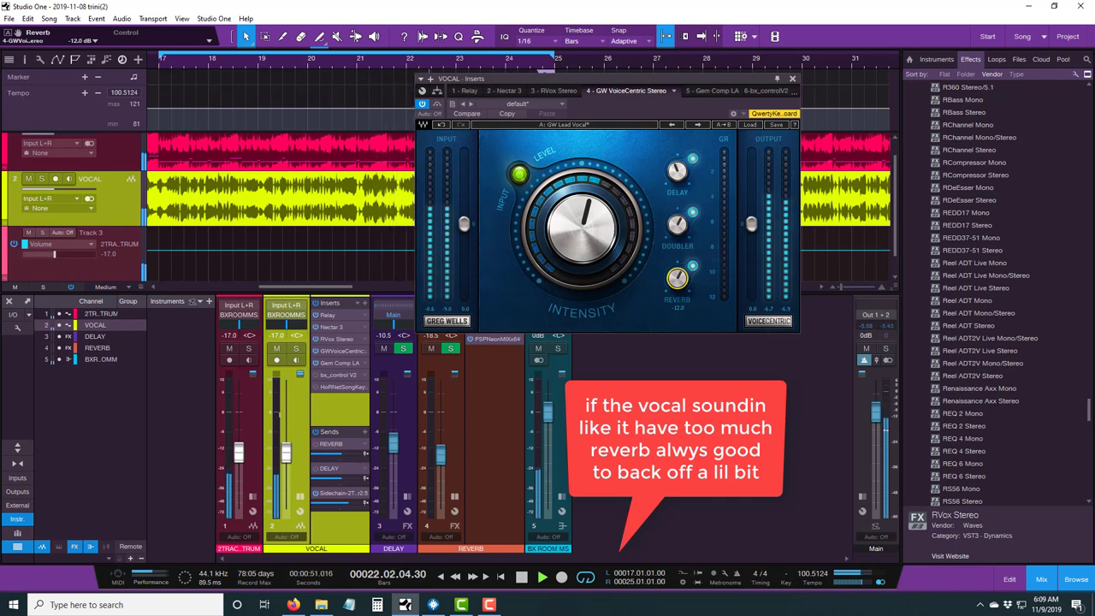
# Lower VoiceCentric's Delay to -18.6 dB while the mix plays, then stop playback.
pyautogui.click(676, 171)
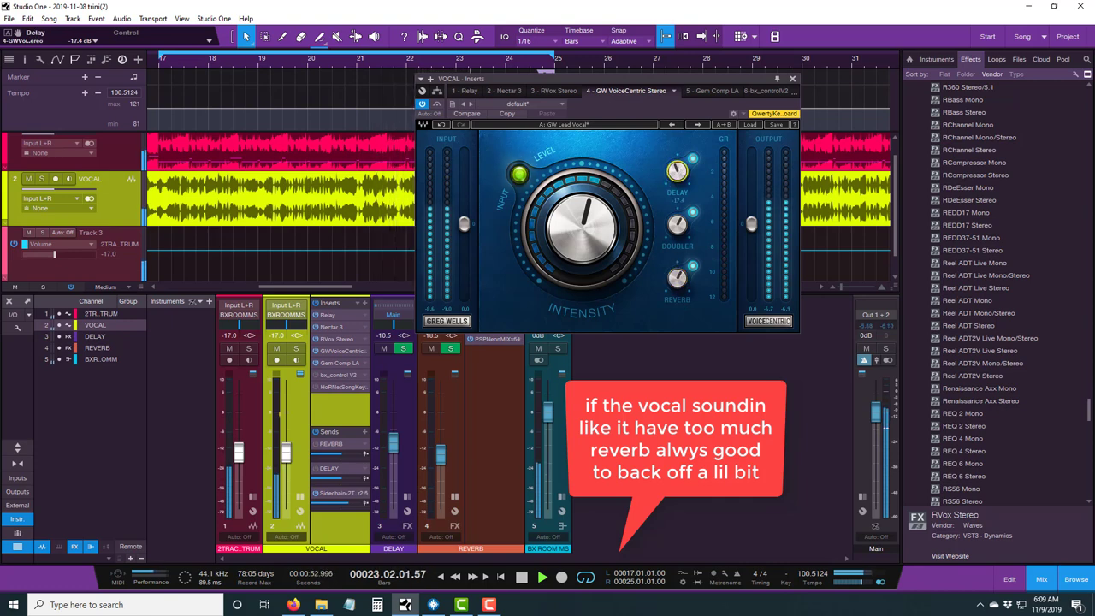
pyautogui.moveTo(676, 171); pyautogui.dragTo(677, 172)
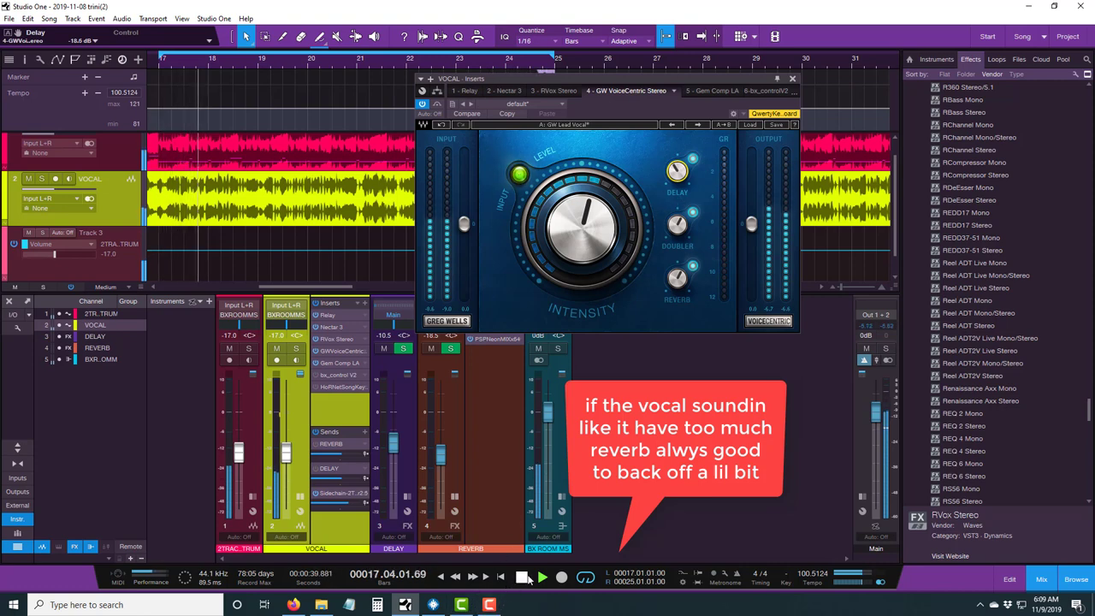
pyautogui.click(523, 578)
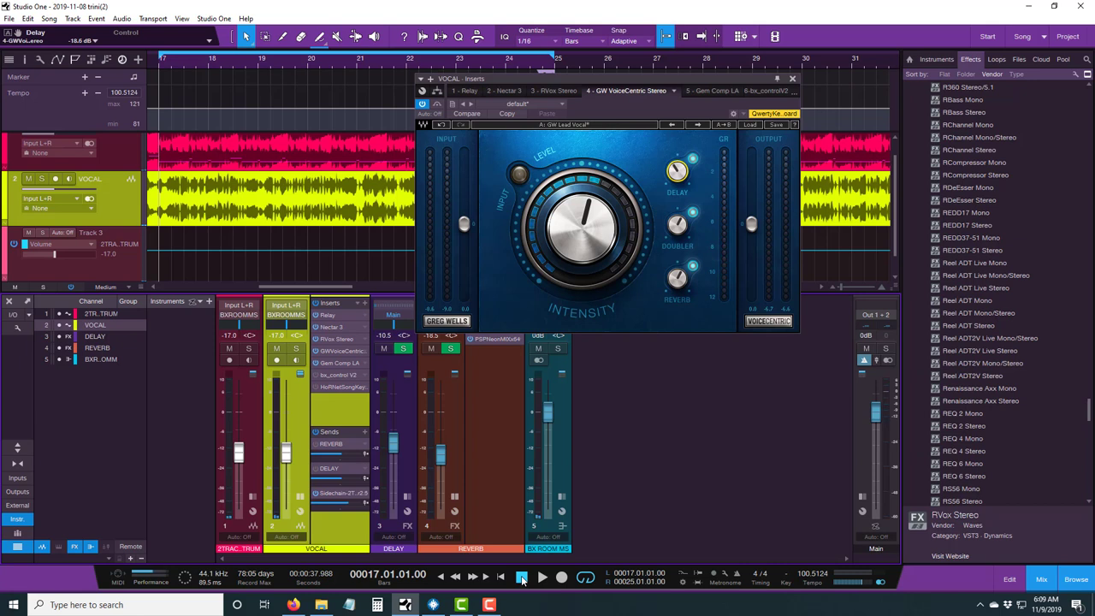
# Deactivate RVox, VoiceCentric and Gem Comp LA on the VOCAL channel and briefly audition the mix without them.
pyautogui.click(316, 338)
pyautogui.click(316, 350)
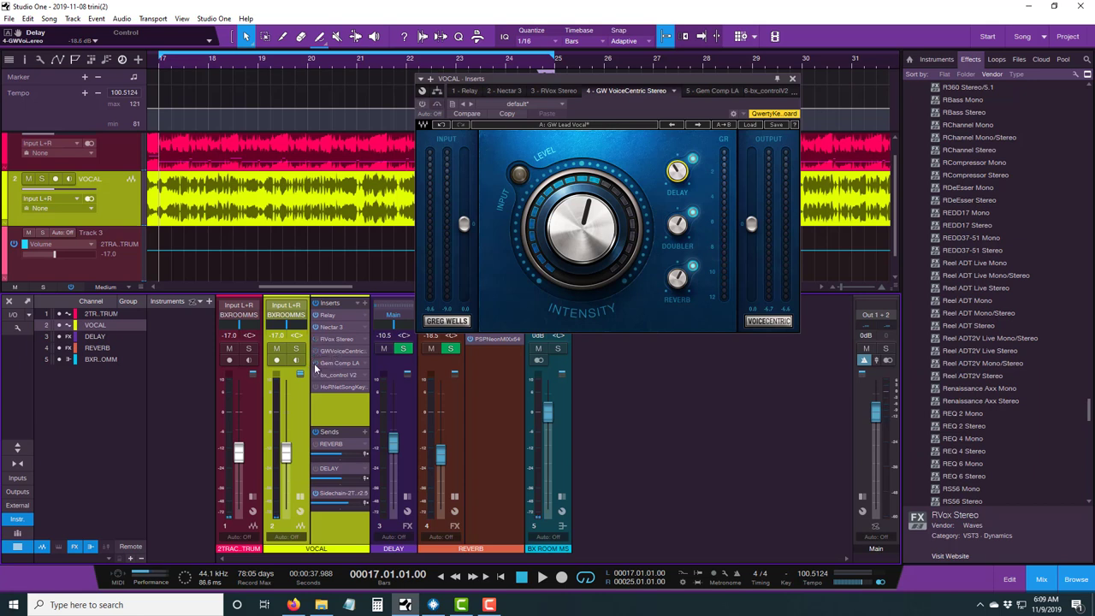
pyautogui.click(541, 578)
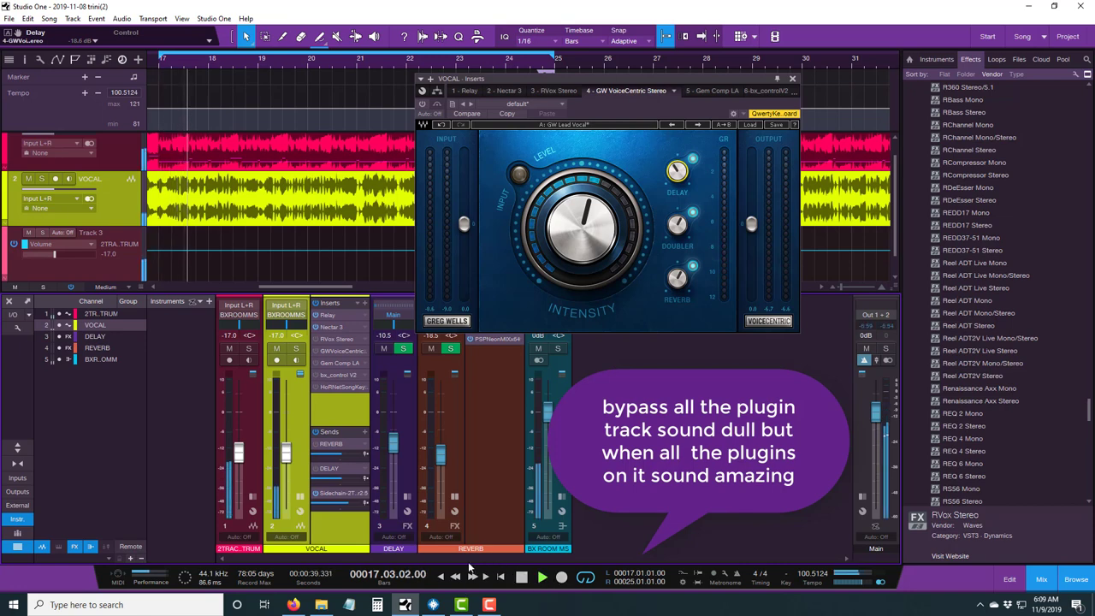
pyautogui.click(520, 577)
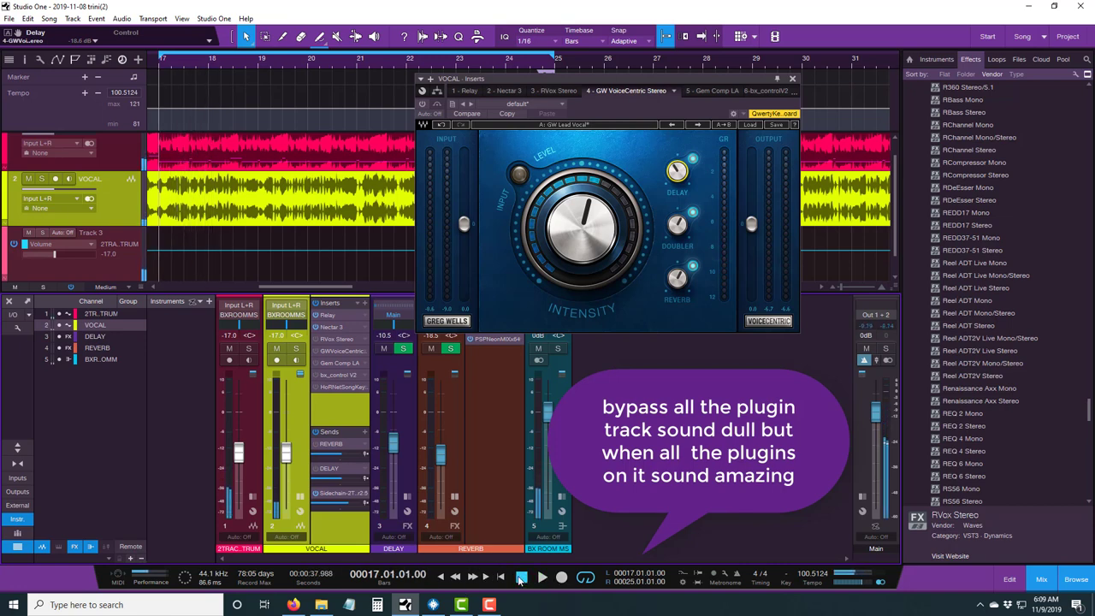
# Reactivate RVox, VoiceCentric and Gem Comp LA on the VOCAL channel, audition the processed vocal in the mix, and stop playback.
pyautogui.click(316, 352)
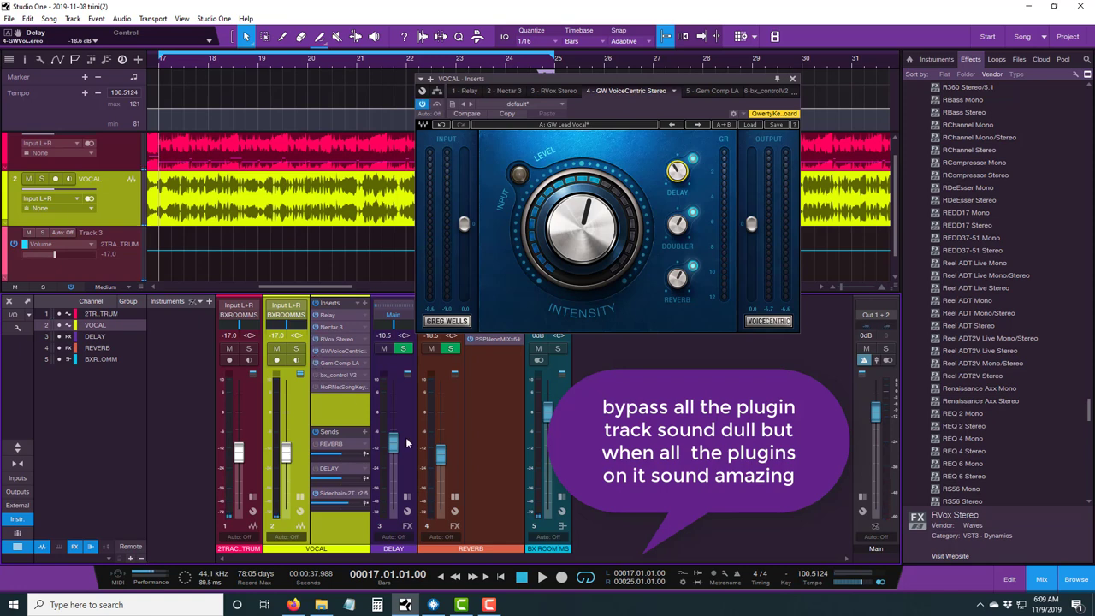
pyautogui.click(542, 577)
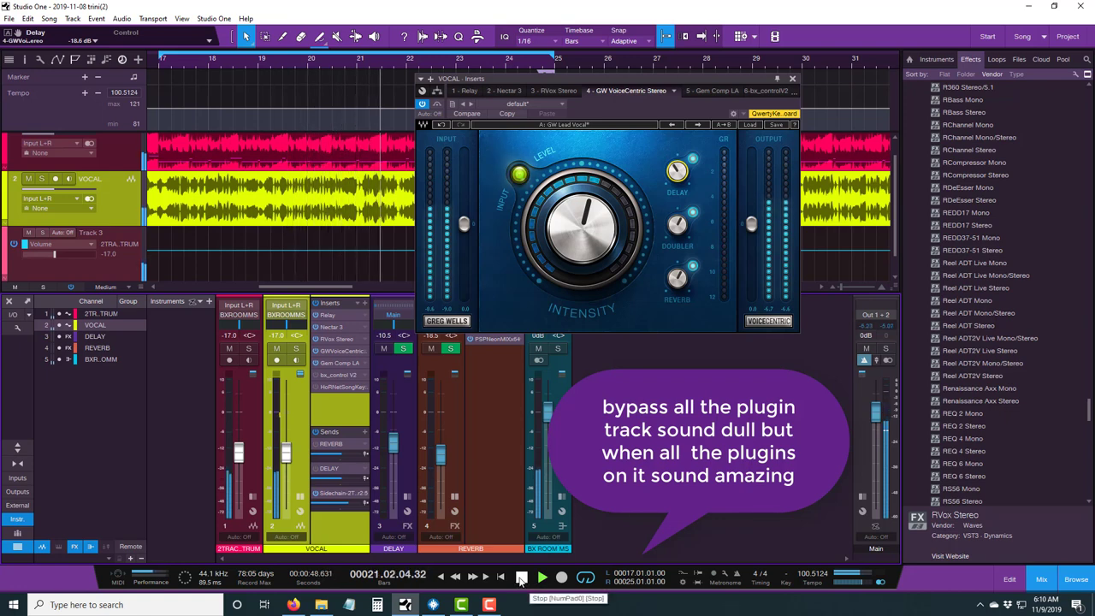
pyautogui.click(519, 579)
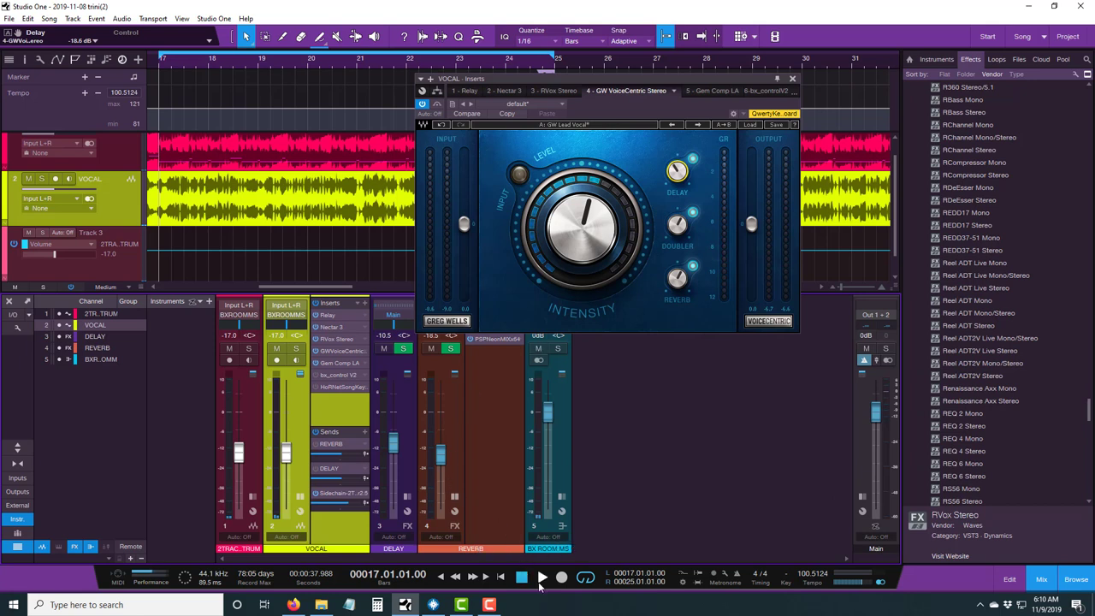
pyautogui.click(486, 605)
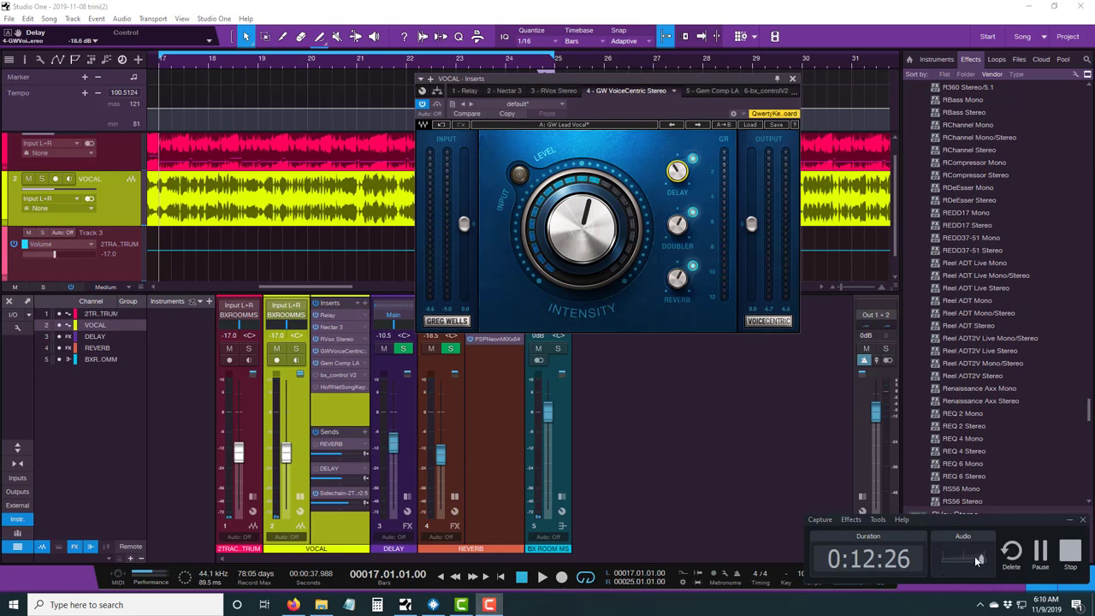